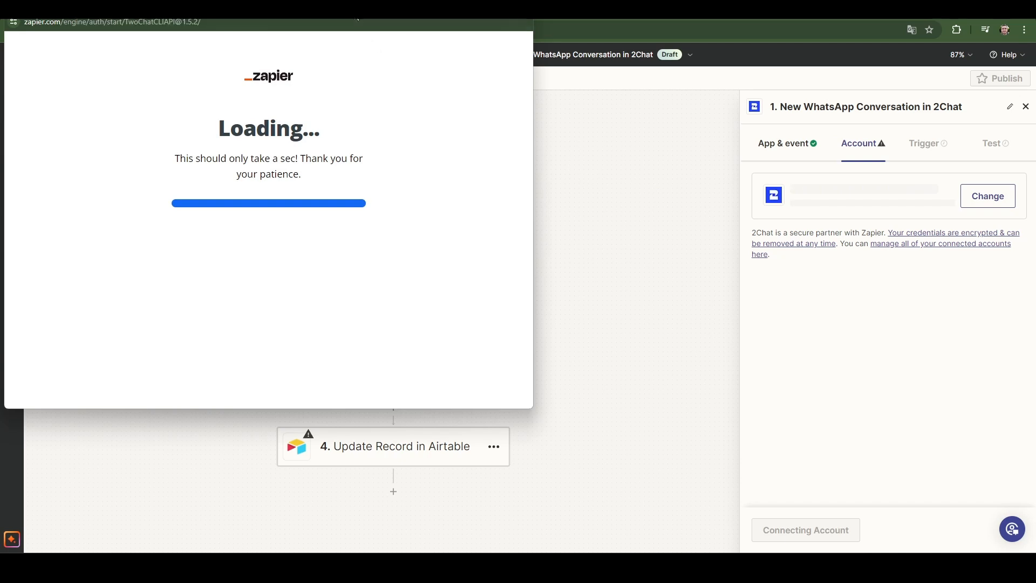
# Copy the API key from the 2Chat user settings, paste it into Zapier's authorization form and connect the 2Chat account to the trigger.
pyautogui.moveTo(454, 82); pyautogui.dragTo(562, 134)
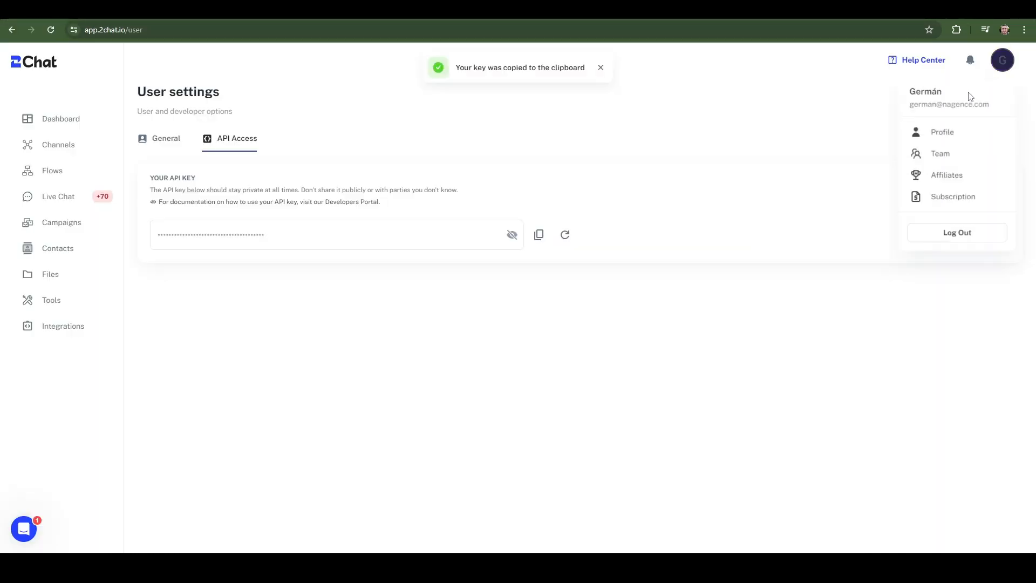
pyautogui.click(541, 236)
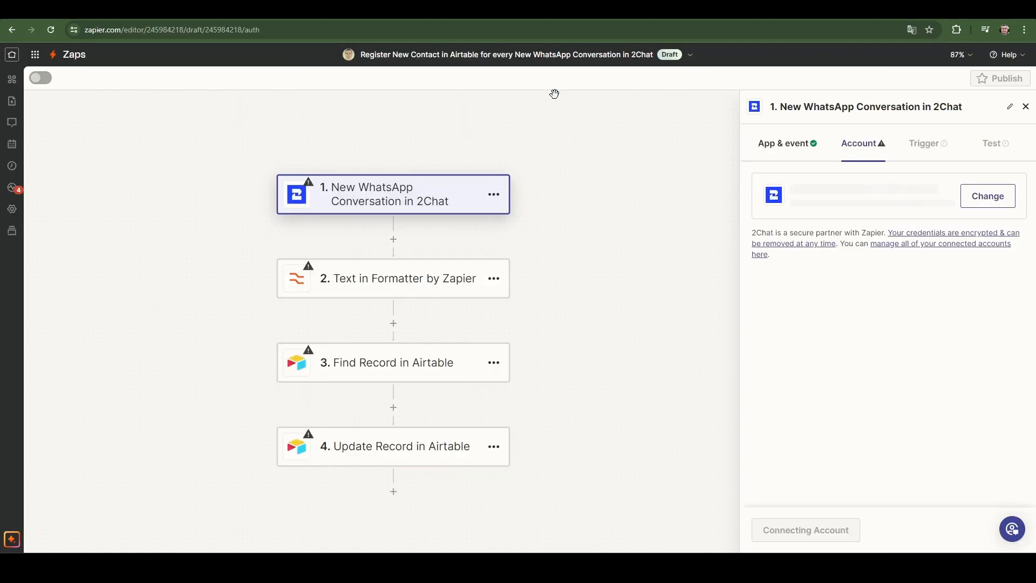
pyautogui.click(979, 194)
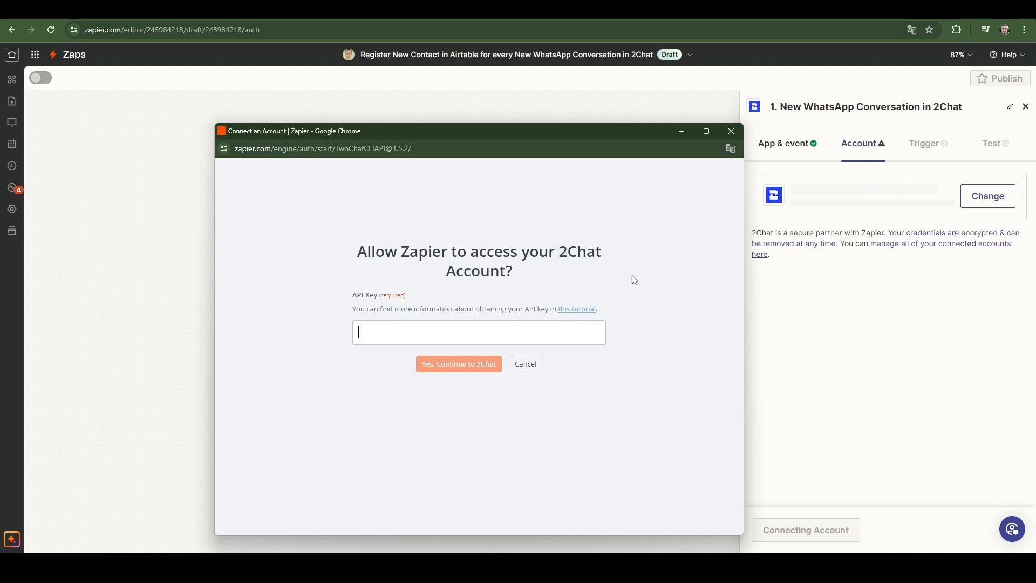
pyautogui.hotkey('ctrl', 'v')
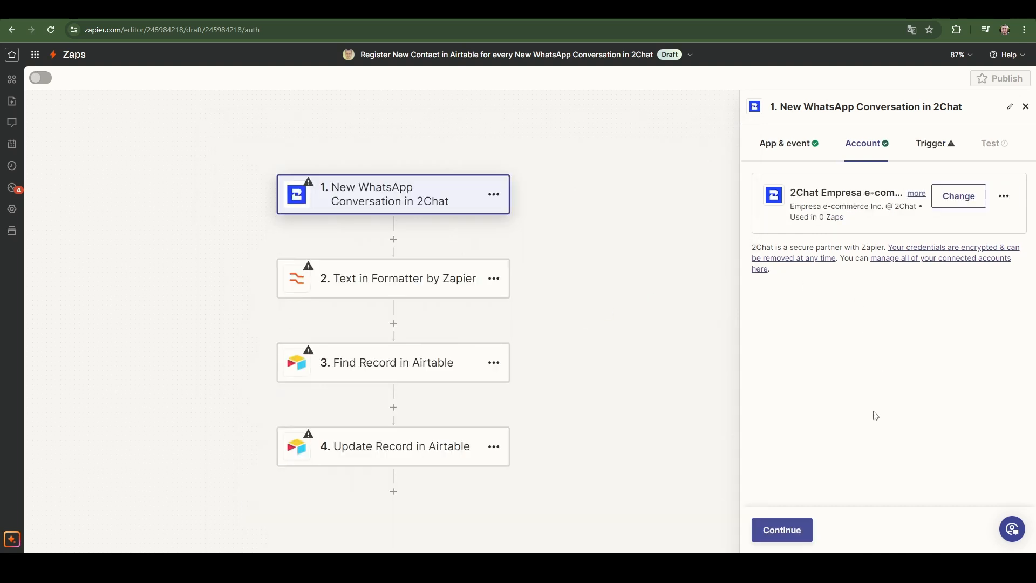
pyautogui.click(788, 536)
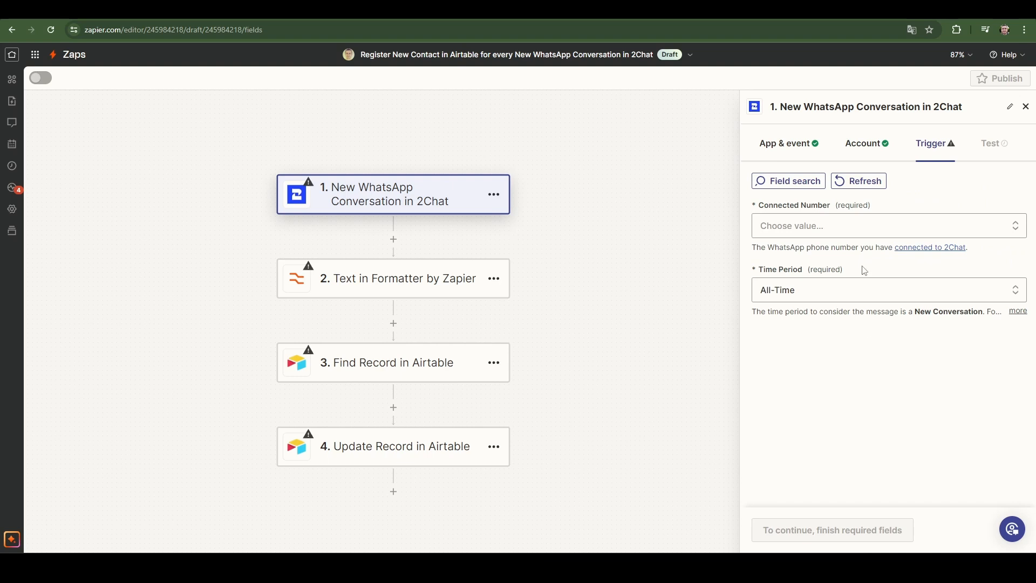
# Set the trigger's connected number to Business WhatsApp Channel and its time period to Day.
pyautogui.click(799, 227)
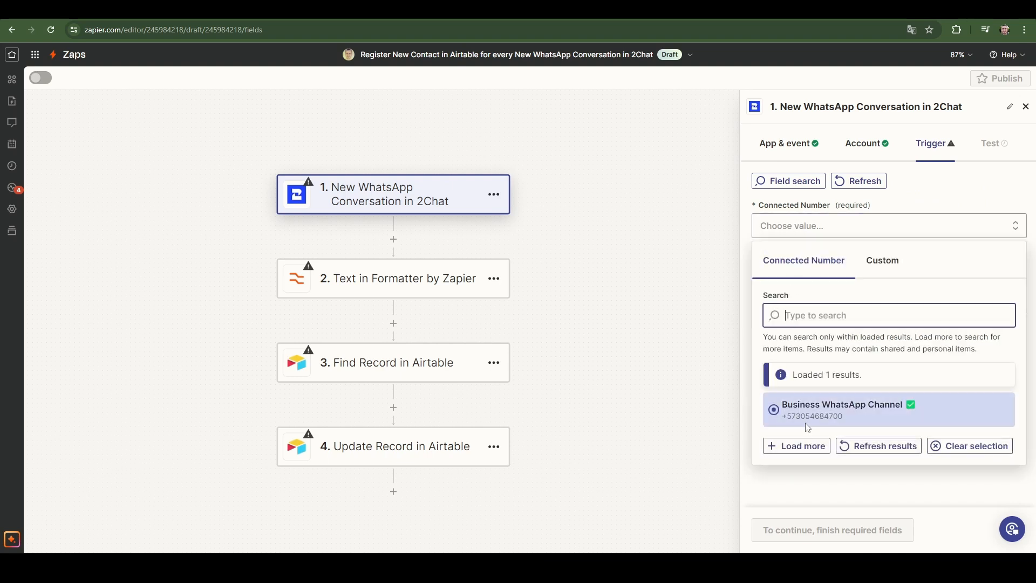
pyautogui.click(805, 406)
pyautogui.click(801, 295)
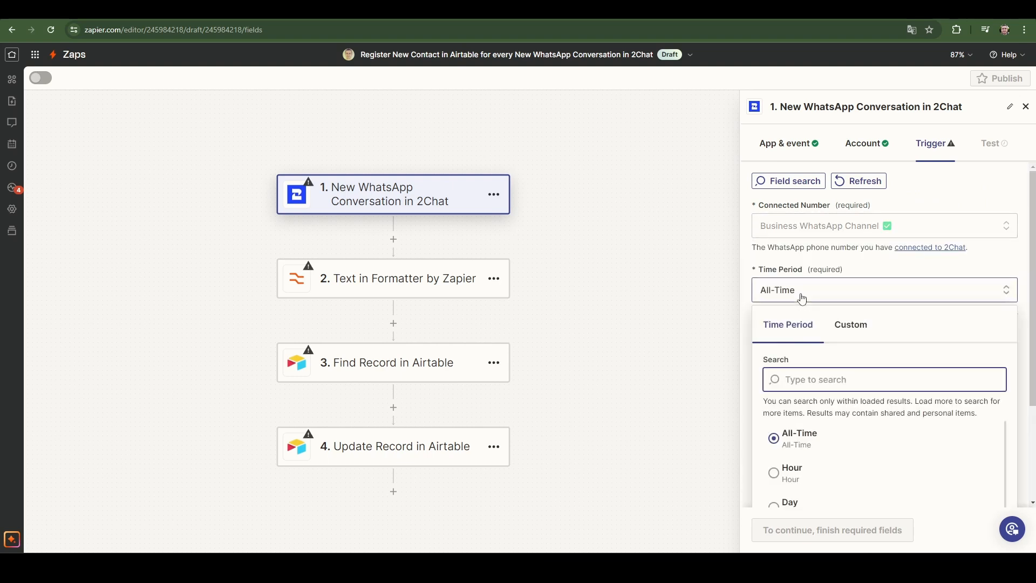
pyautogui.click(809, 441)
pyautogui.click(808, 297)
pyautogui.click(796, 497)
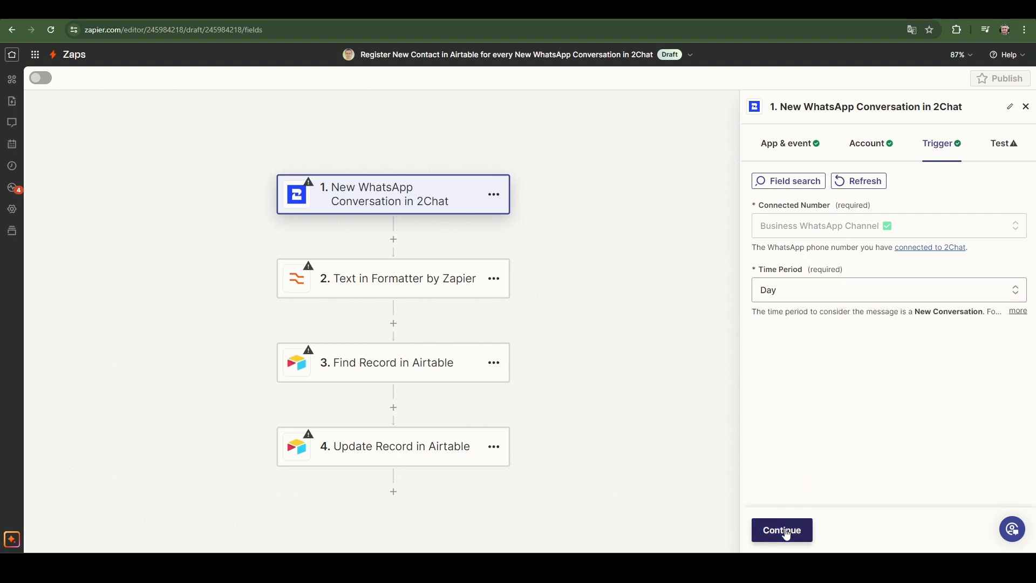
# Test the 2Chat trigger, review the pulled data and continue with the WhatsApp Conversation C record.
pyautogui.click(788, 532)
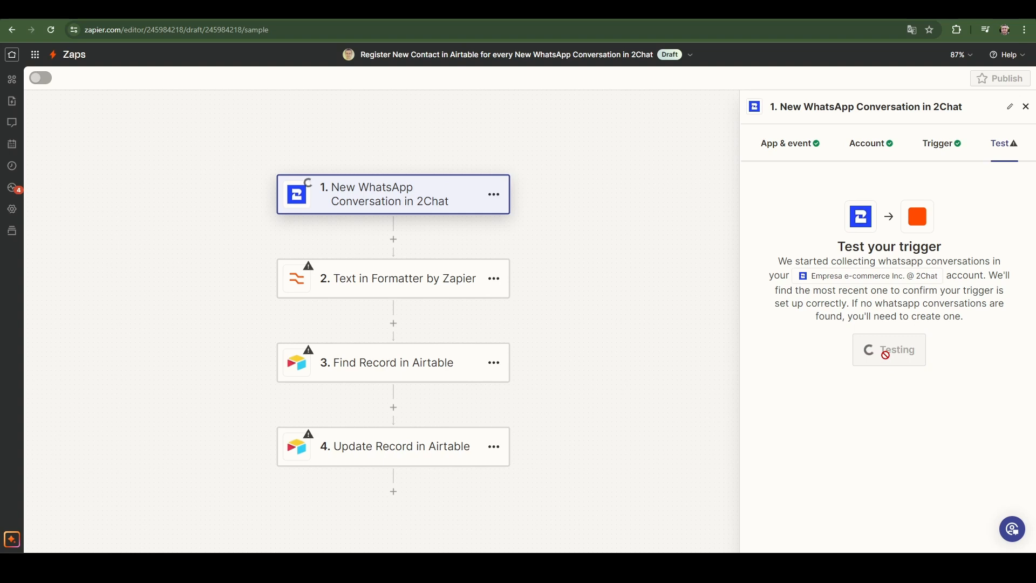
pyautogui.scroll(-3, 966, 385)
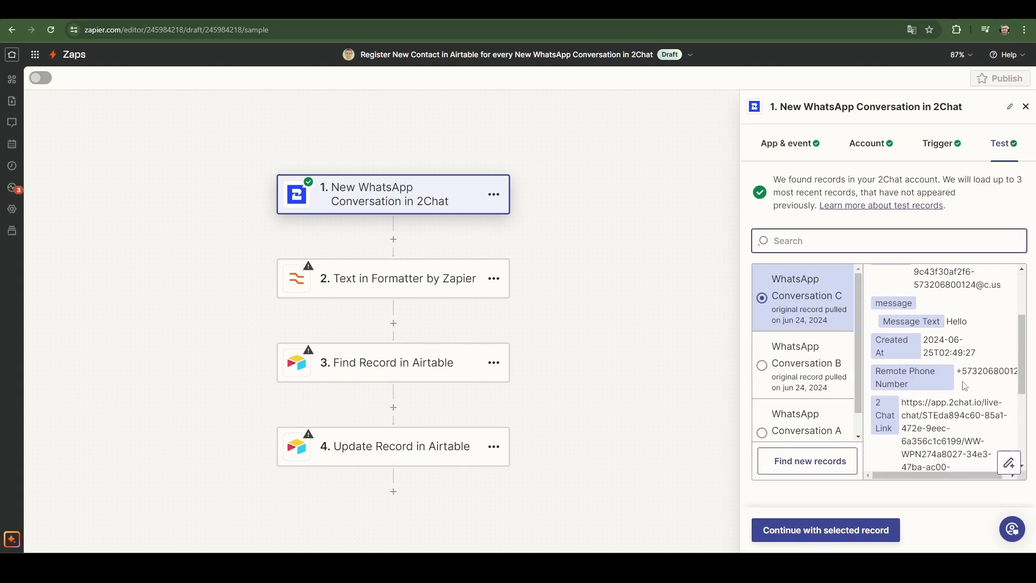
pyautogui.scroll(2, 971, 374)
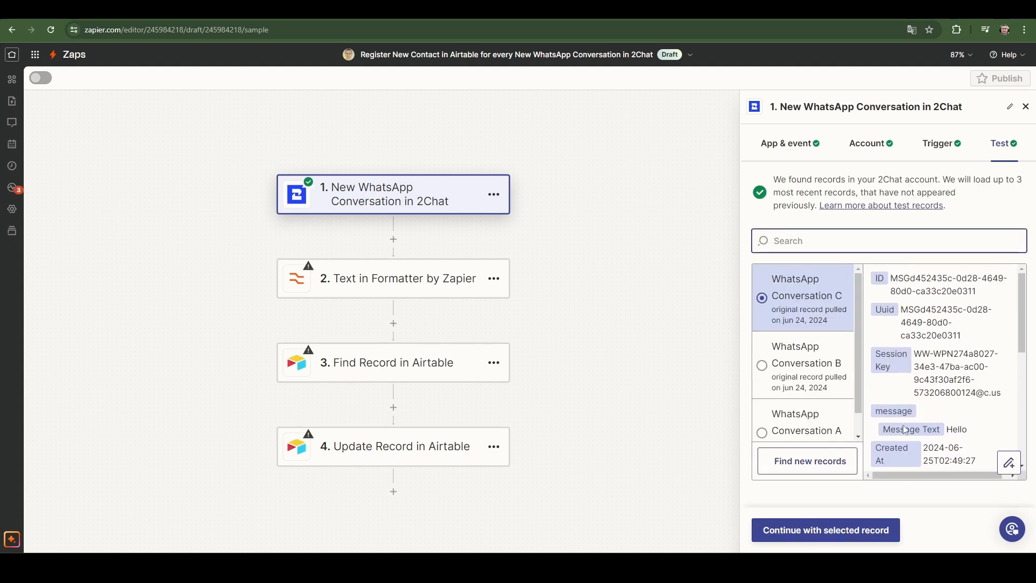
pyautogui.click(835, 540)
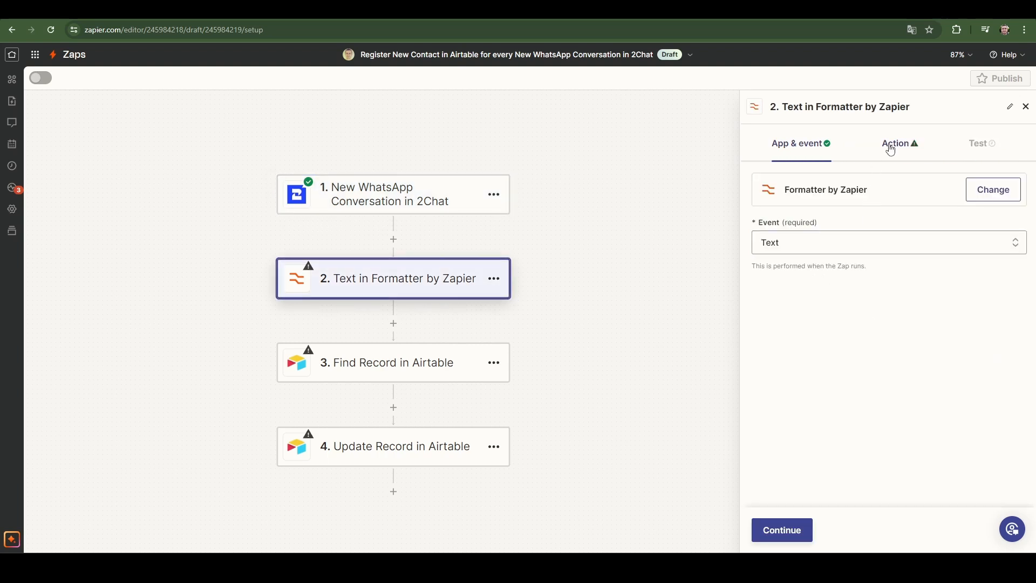
# Set the Formatter step's text transform to Replace and open its Input value for inserting data.
pyautogui.click(787, 529)
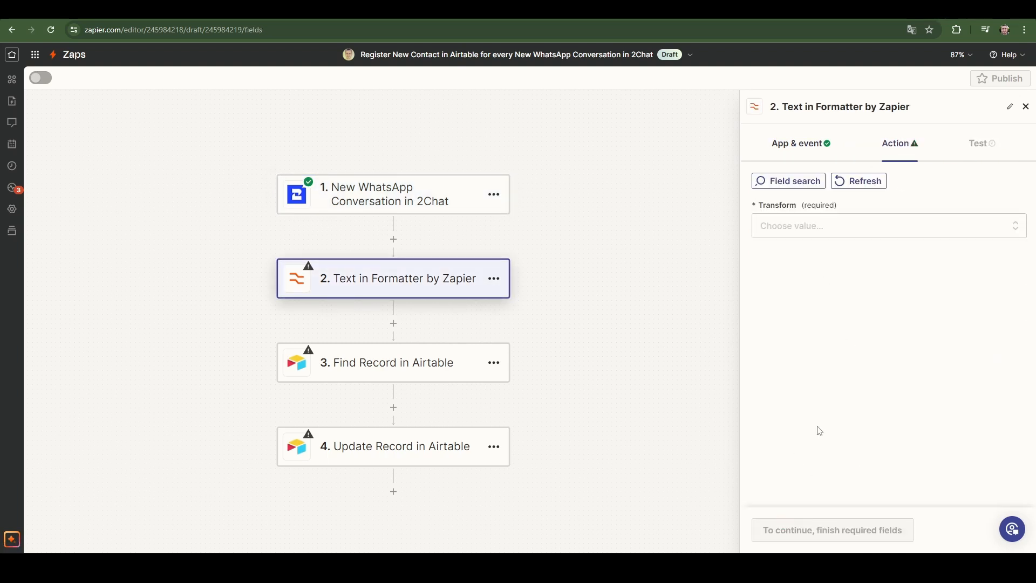
pyautogui.click(803, 230)
pyautogui.scroll(-6, 835, 421)
pyautogui.click(810, 492)
pyautogui.click(811, 357)
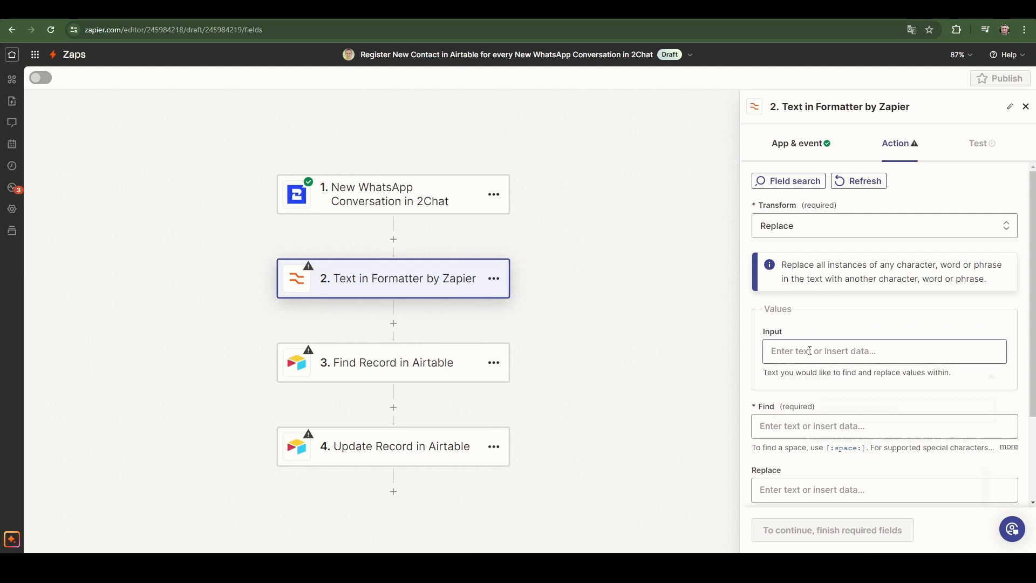
pyautogui.click(841, 448)
pyautogui.click(840, 446)
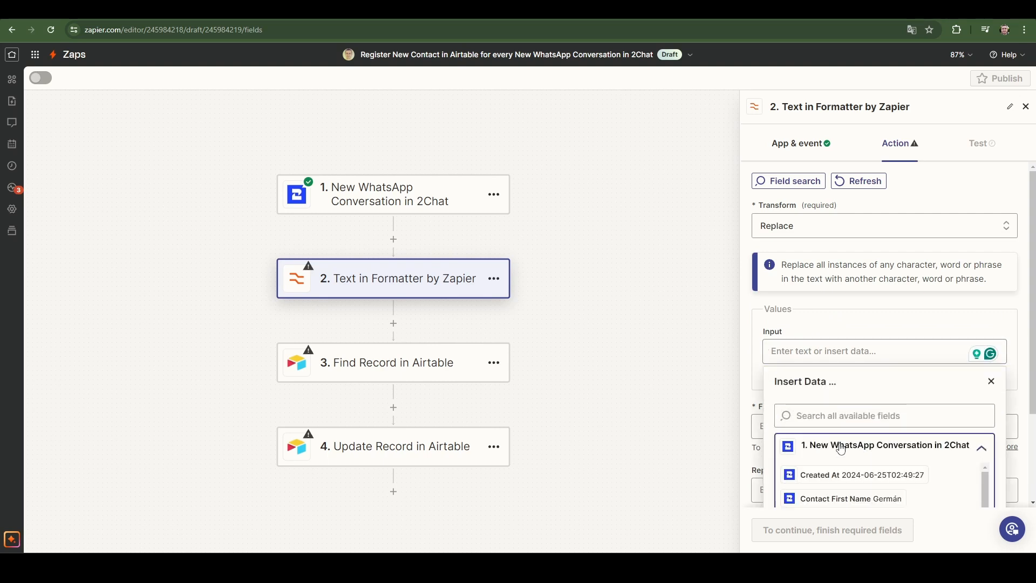
pyautogui.click(850, 477)
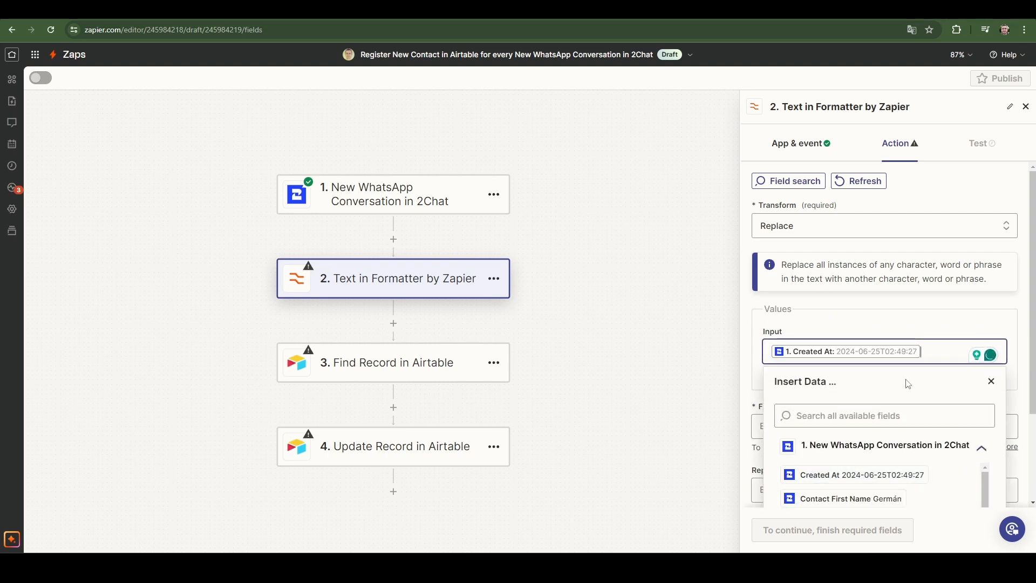
pyautogui.press('BackSpace')
# Search the WhatsApp conversation data for "rem" and insert Remote Phone Number as the Formatter's Input value.
pyautogui.click(881, 447)
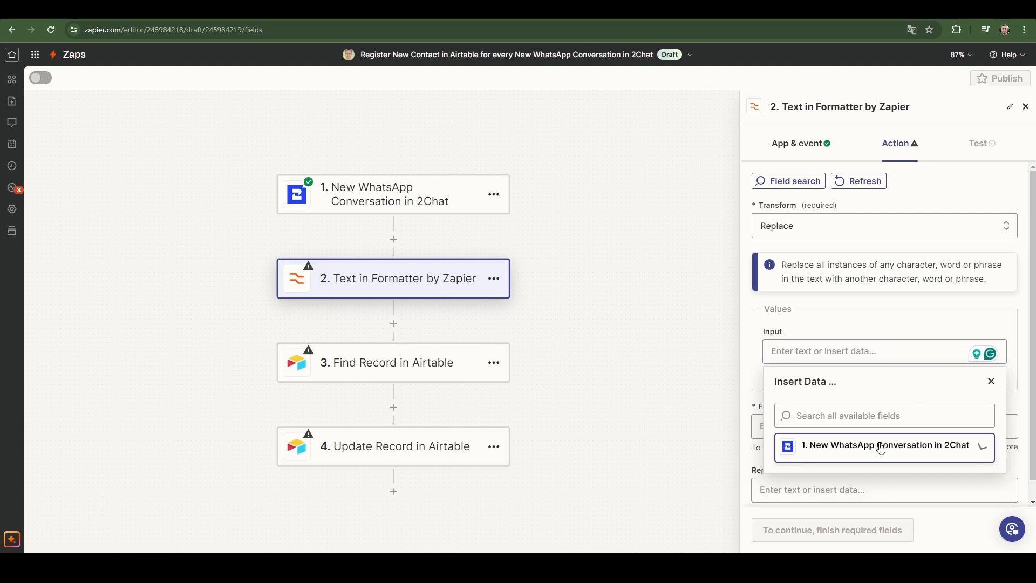
pyautogui.click(881, 448)
pyautogui.scroll(-8, 892, 480)
pyautogui.click(842, 416)
pyautogui.write('rem')
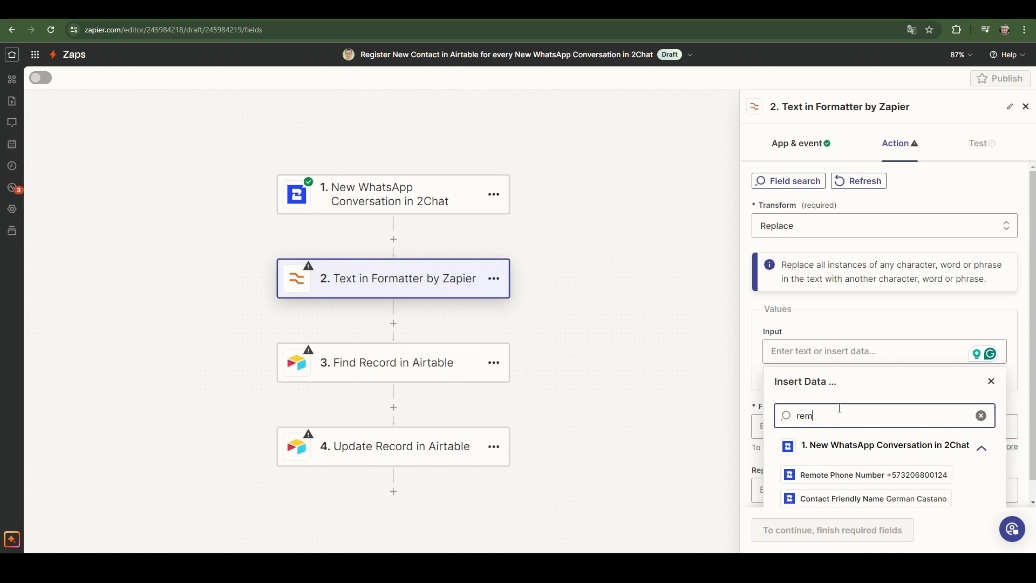
pyautogui.click(878, 475)
# Set the text to find in the phone number to "+" and leave the replacement blank.
pyautogui.click(800, 418)
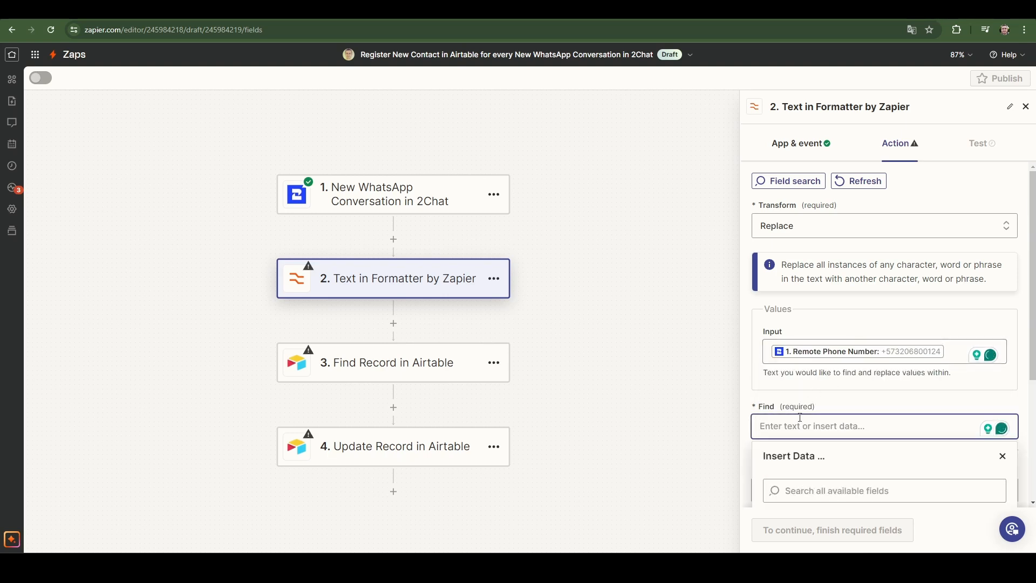
pyautogui.scroll(-2, 824, 451)
pyautogui.click(811, 358)
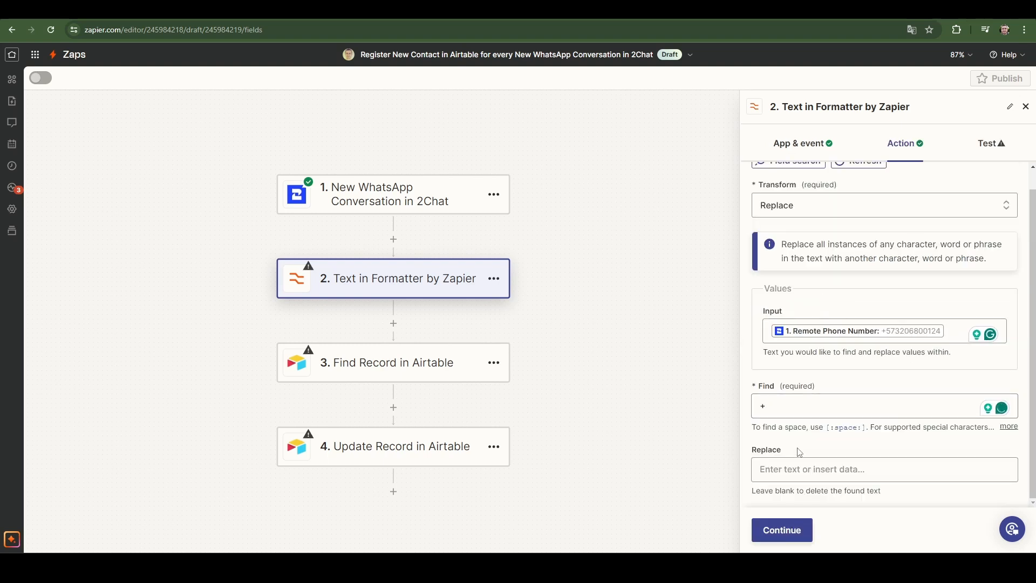
# Test the Formatter text transform and continue to the Find Record in Airtable step.
pyautogui.click(789, 526)
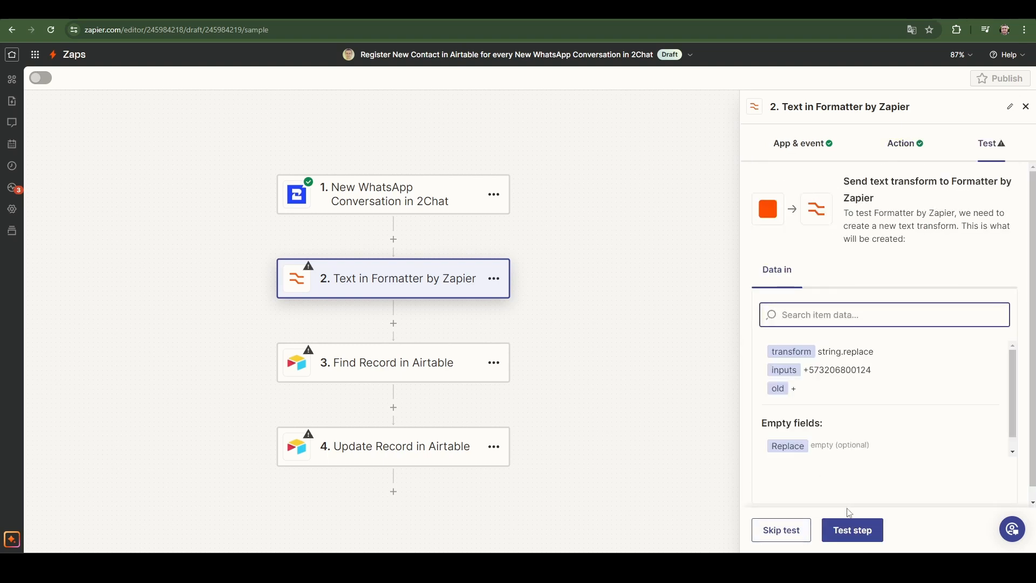
pyautogui.click(847, 531)
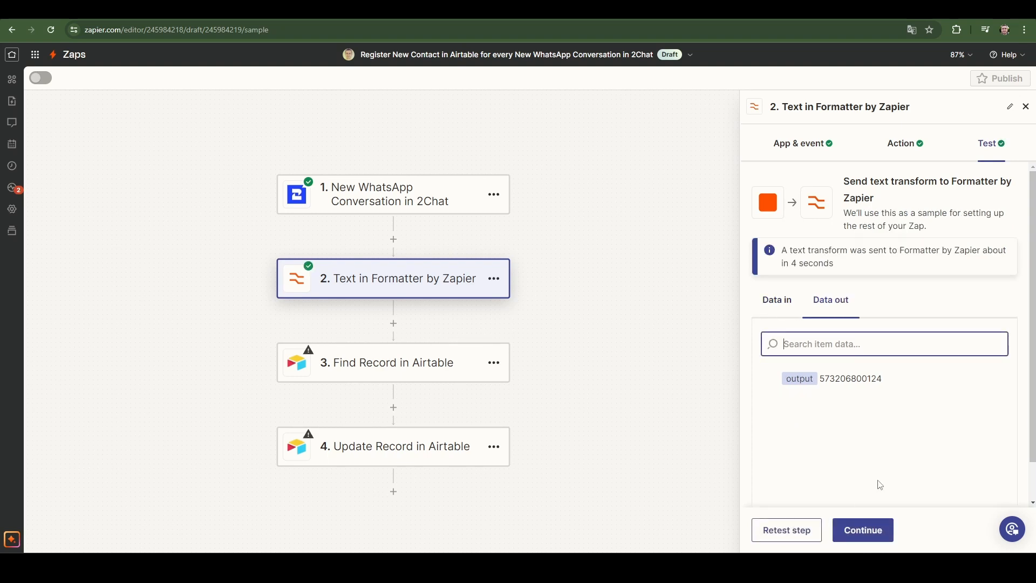
pyautogui.click(866, 530)
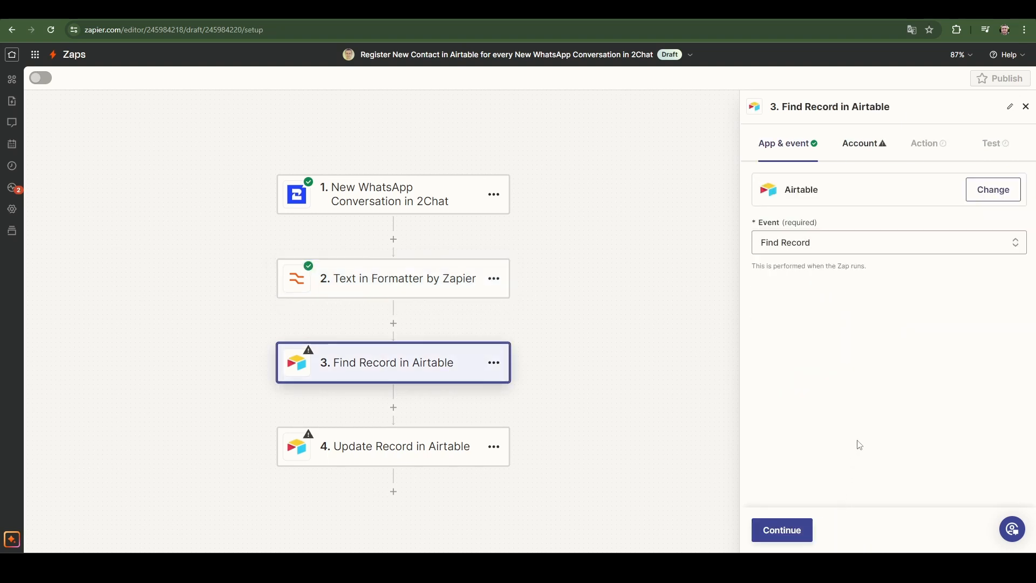
# Connect an Airtable account to the Find Record step, granting Zapier access to the 2Chat Mini CRM base.
pyautogui.click(983, 195)
pyautogui.click(673, 150)
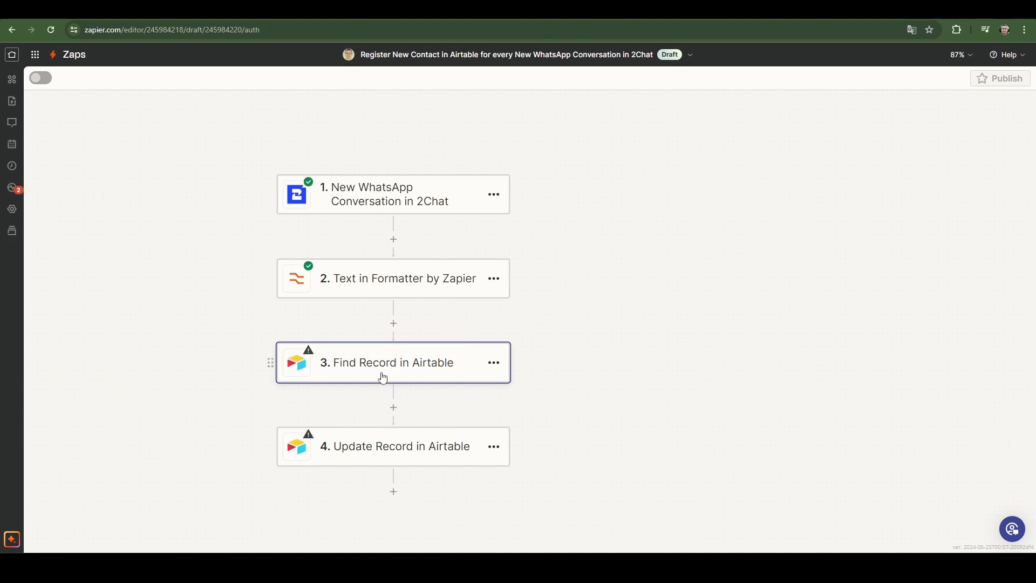
pyautogui.click(383, 378)
pyautogui.click(990, 192)
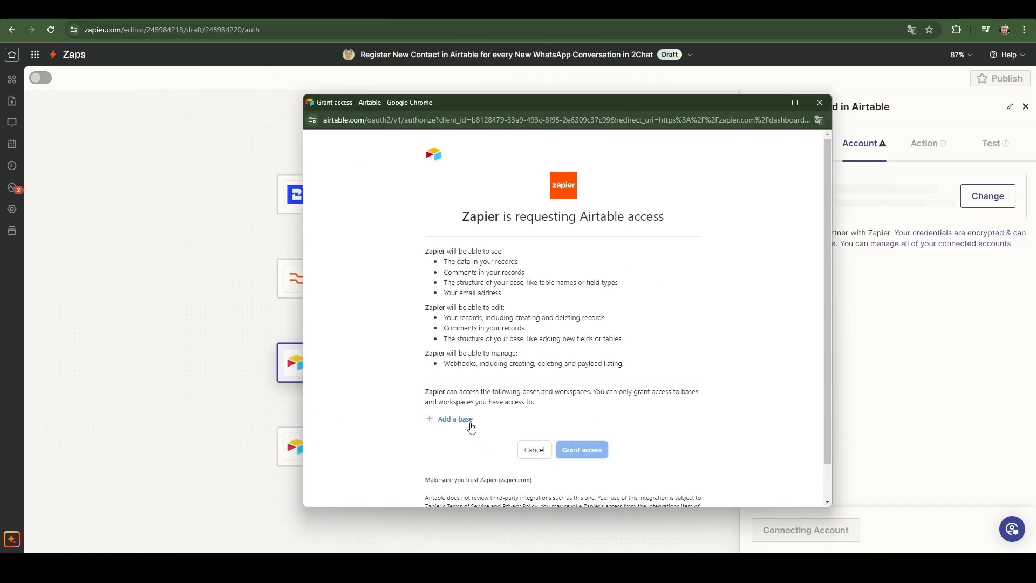
pyautogui.click(455, 420)
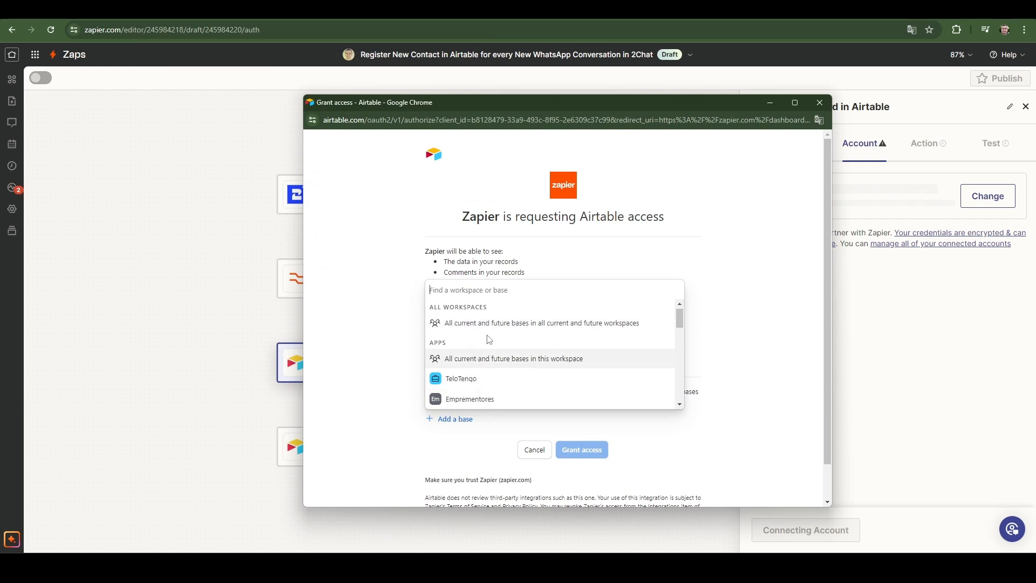
pyautogui.write('crm')
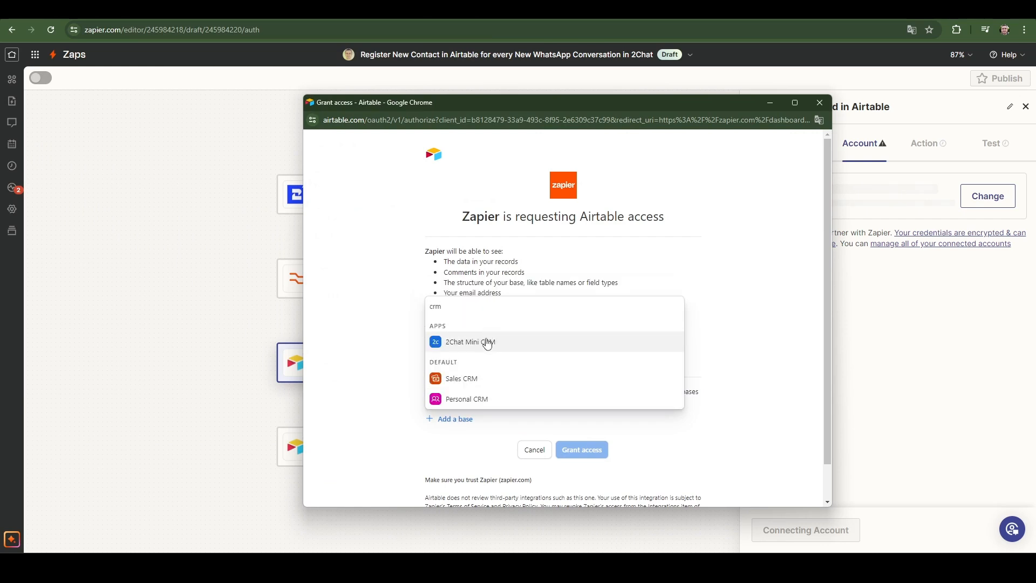
pyautogui.click(484, 344)
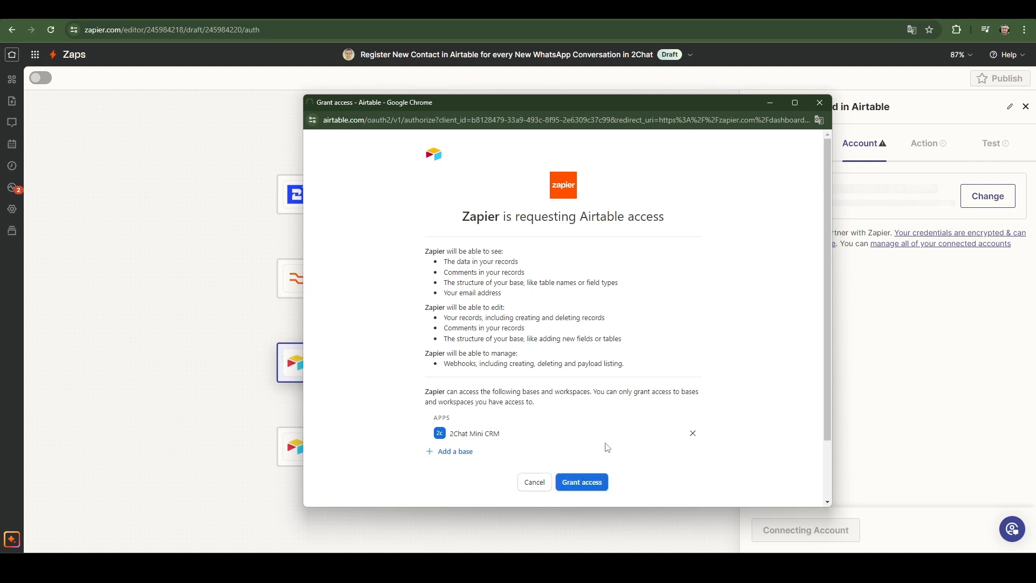
pyautogui.click(594, 481)
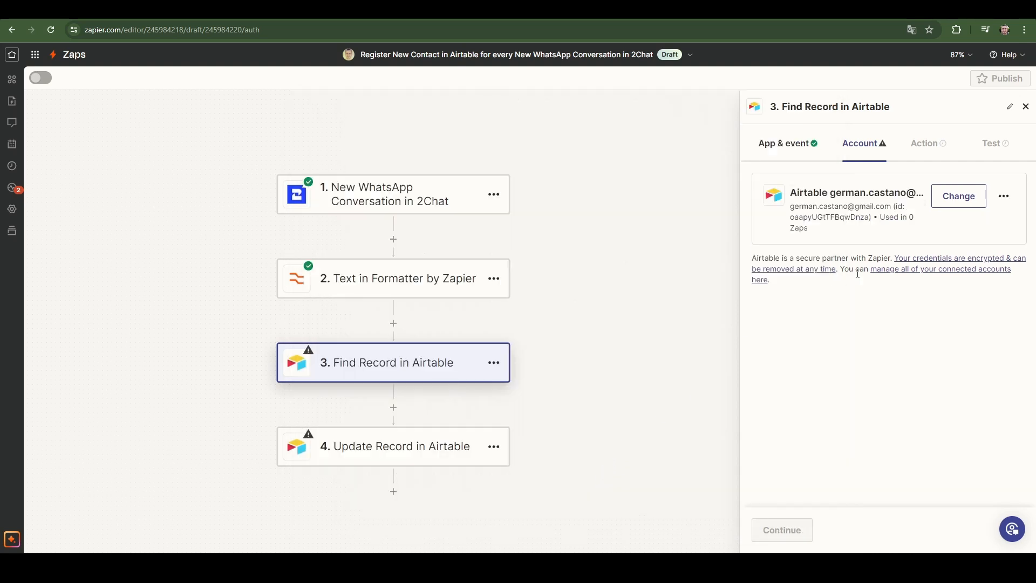
pyautogui.click(798, 531)
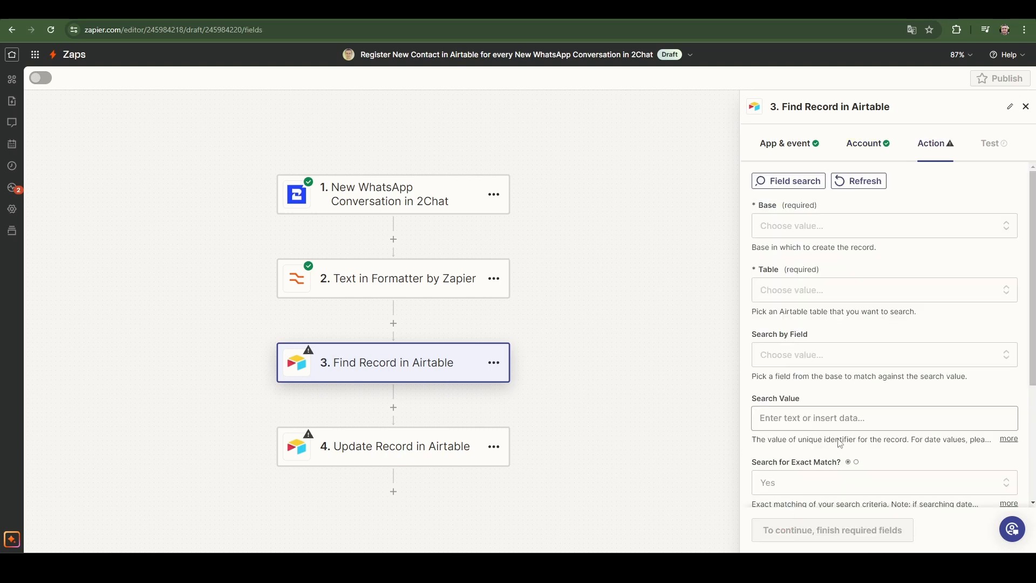
# Set the Find Record action's base to 2Chat Mini CRM and its table to Contacts.
pyautogui.click(819, 228)
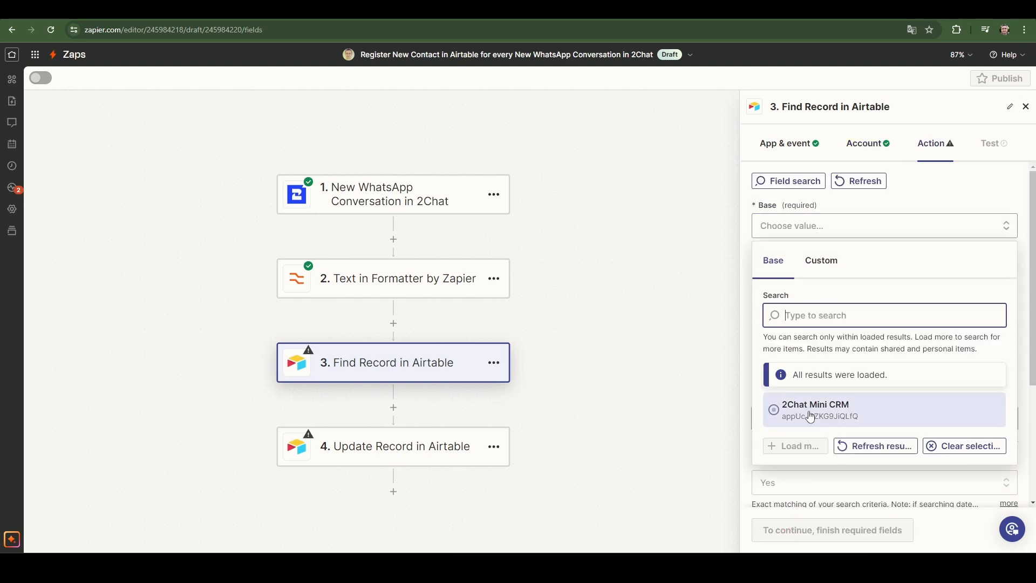
pyautogui.click(808, 414)
pyautogui.click(815, 294)
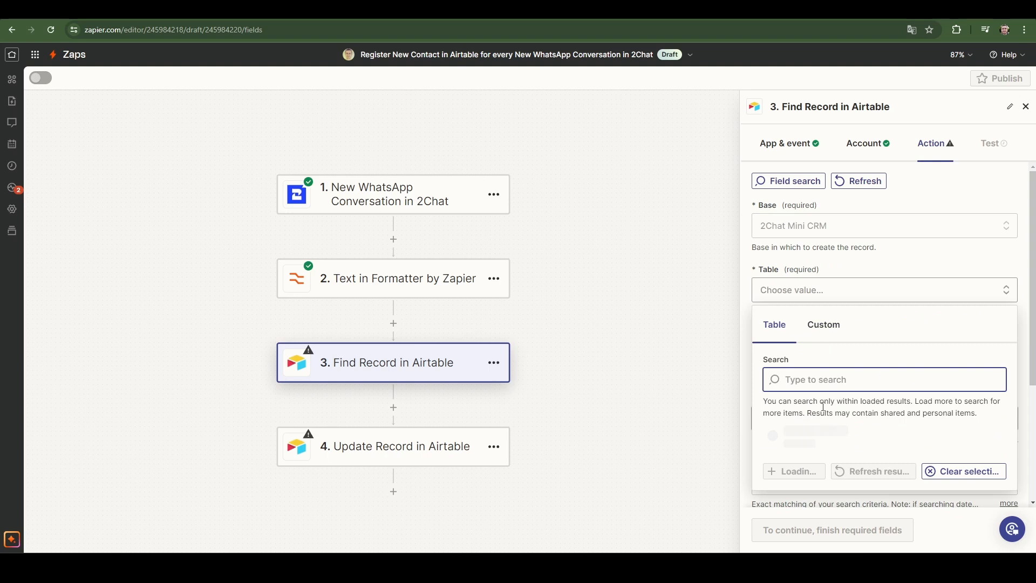
pyautogui.click(809, 469)
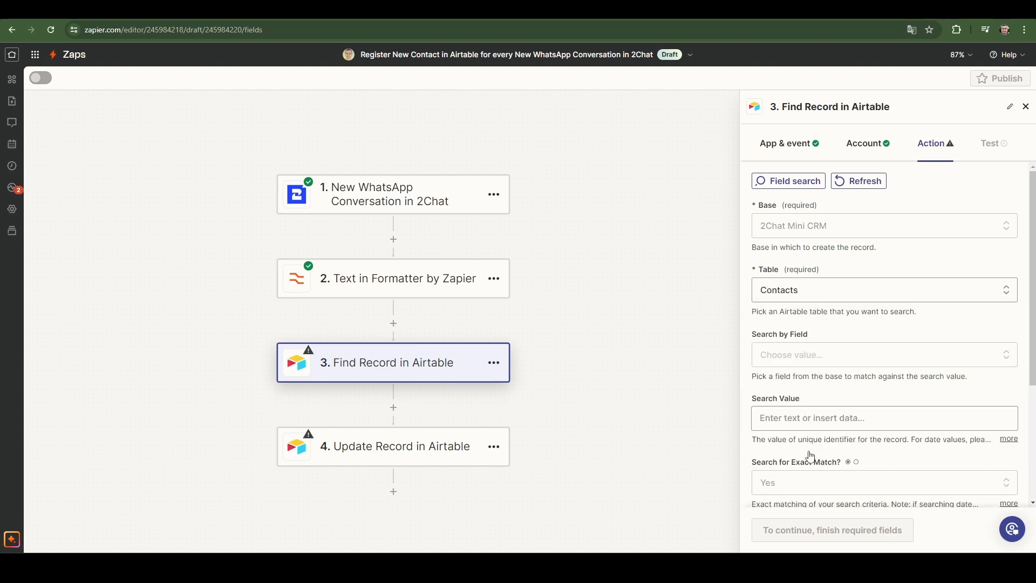
# Choose Phone as the field to search by in the Contacts table.
pyautogui.click(837, 355)
pyautogui.scroll(-2, 839, 421)
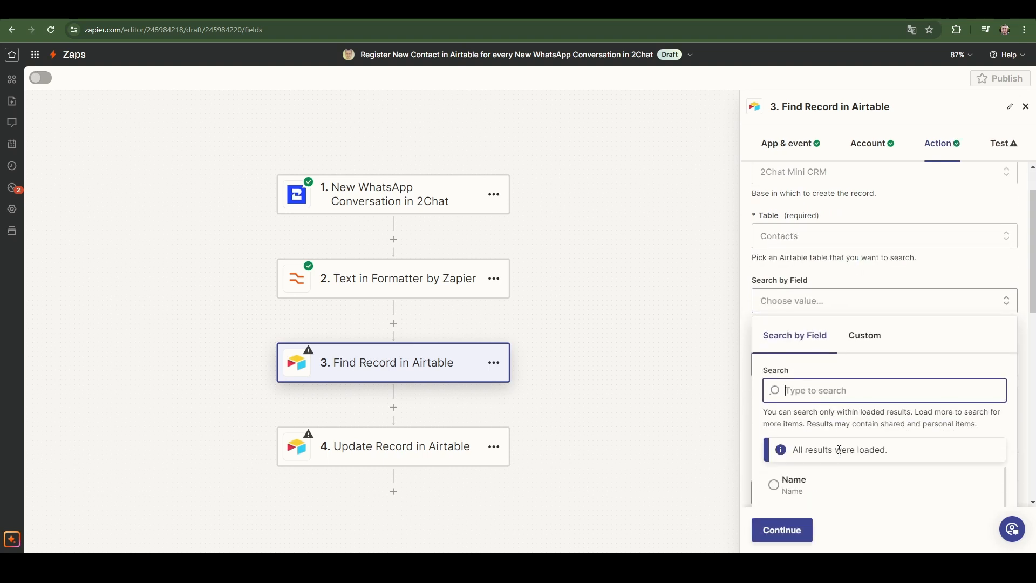
pyautogui.scroll(-2, 840, 447)
pyautogui.click(828, 472)
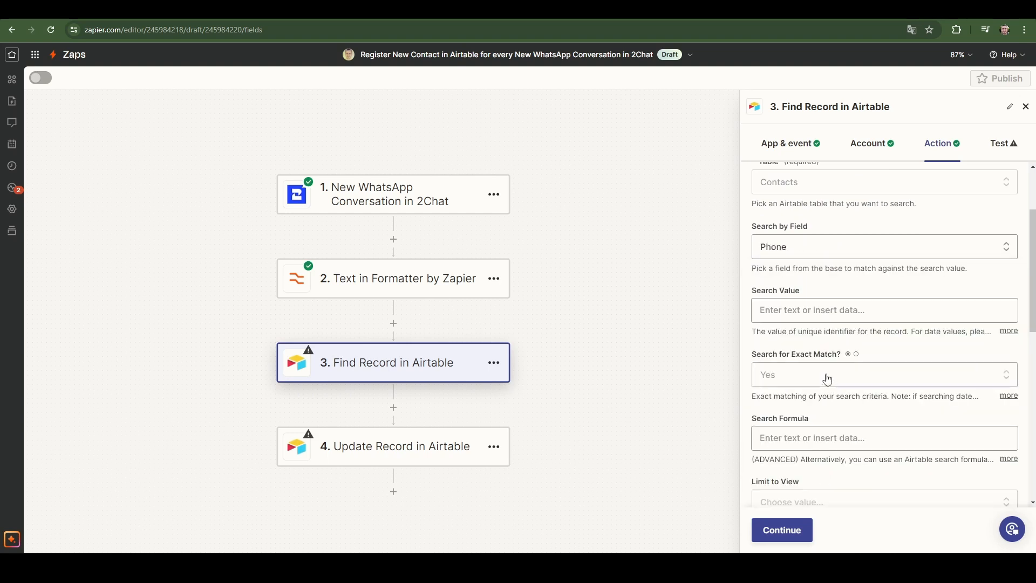
# Set the Find Record search value to the Output of the Text in Formatter step.
pyautogui.click(804, 312)
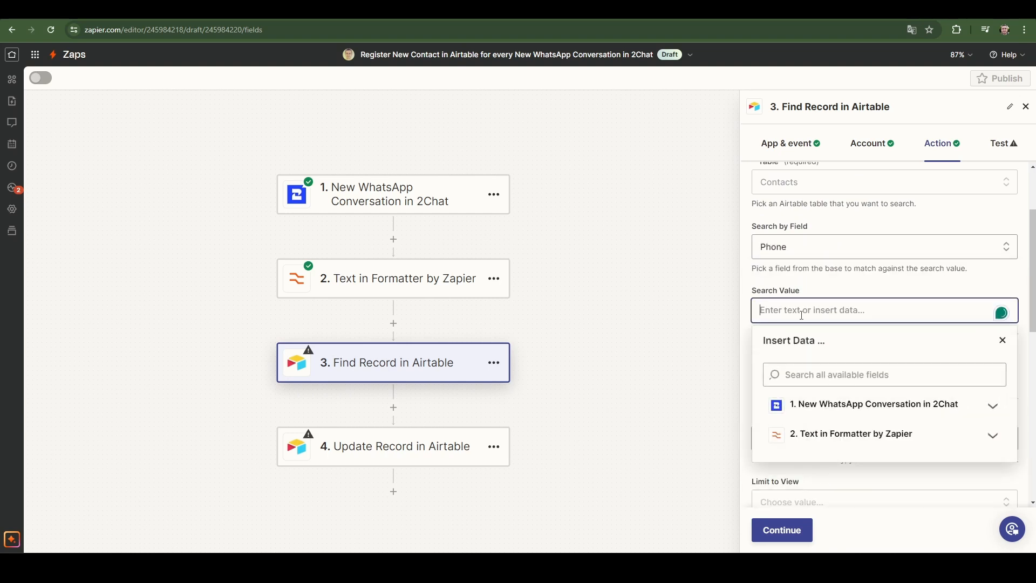
pyautogui.click(845, 435)
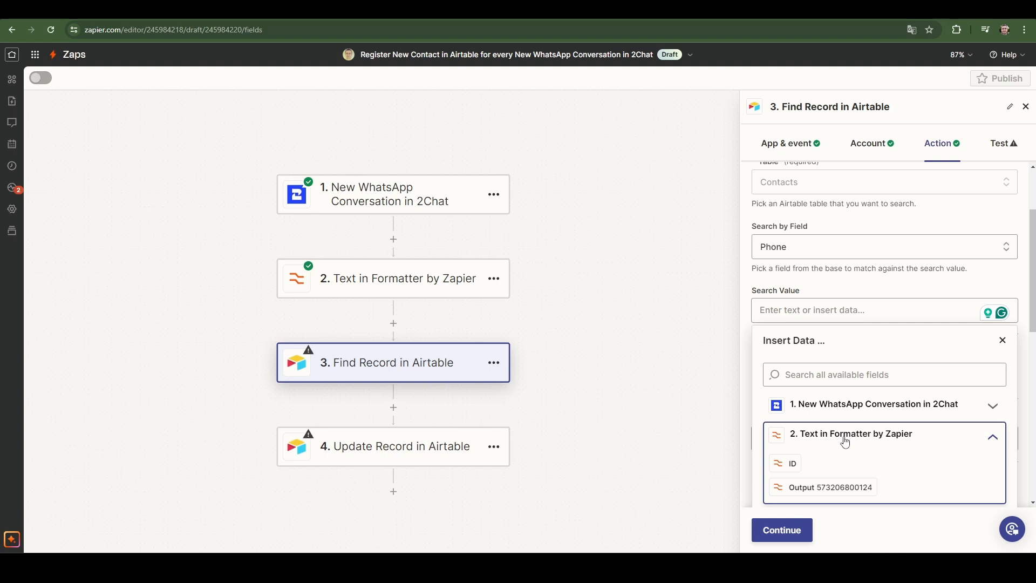
pyautogui.click(830, 488)
pyautogui.click(846, 278)
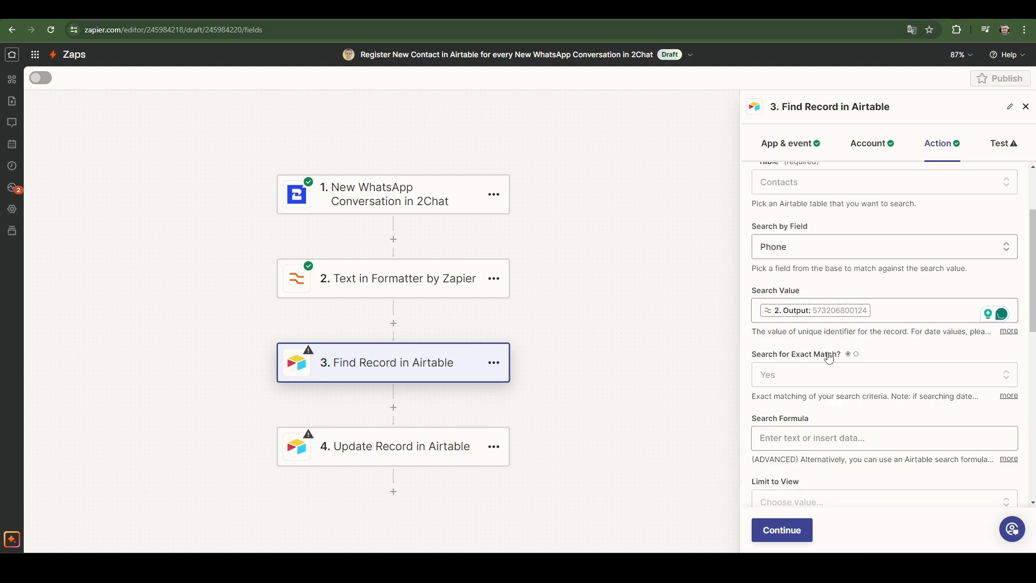
# Fill the new record's Name with the 2Chat trigger's Contact First Name and Contact Last Name.
pyautogui.scroll(-3, 829, 358)
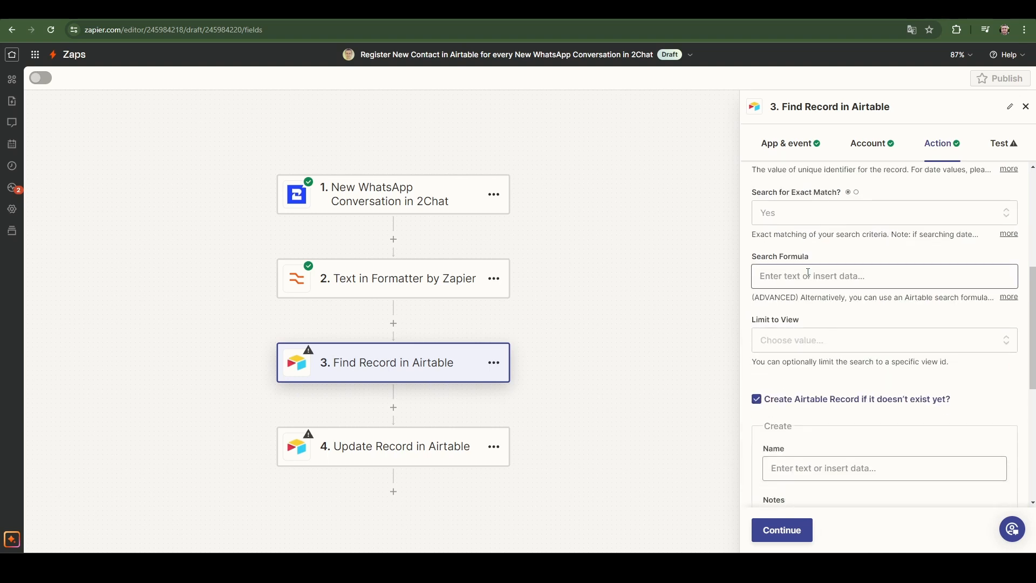
pyautogui.scroll(1, 820, 282)
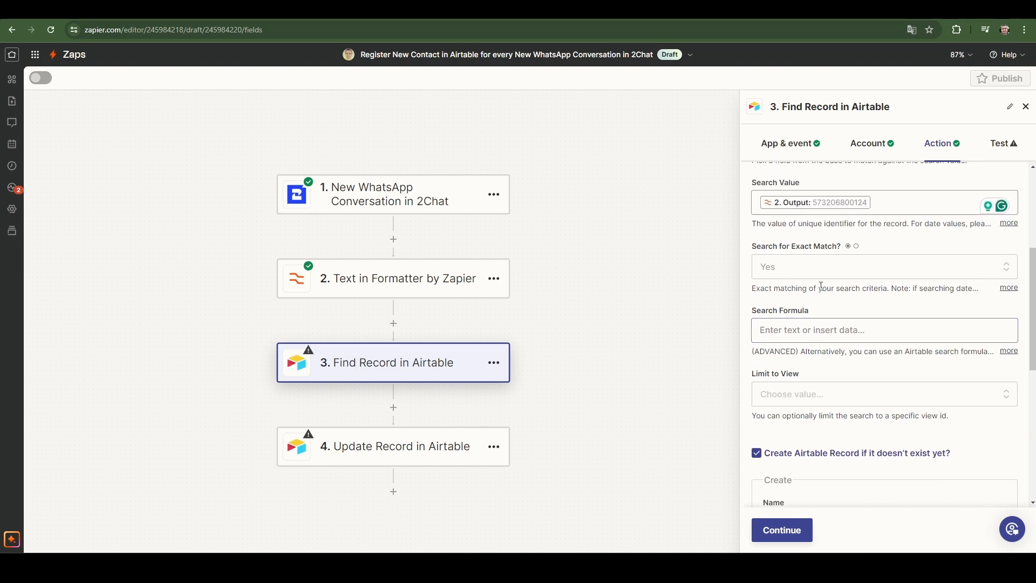
pyautogui.scroll(-5, 823, 292)
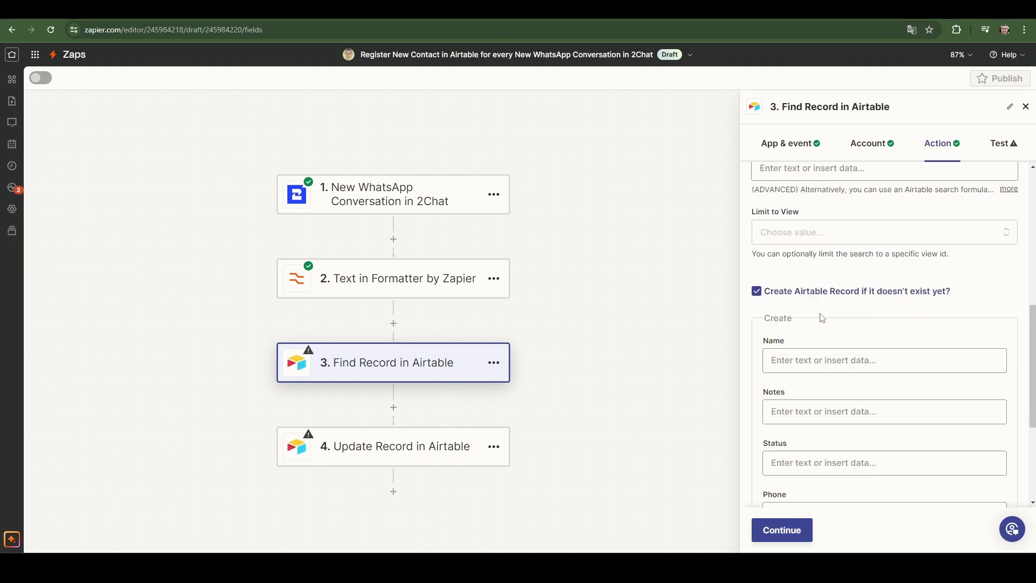
pyautogui.click(805, 252)
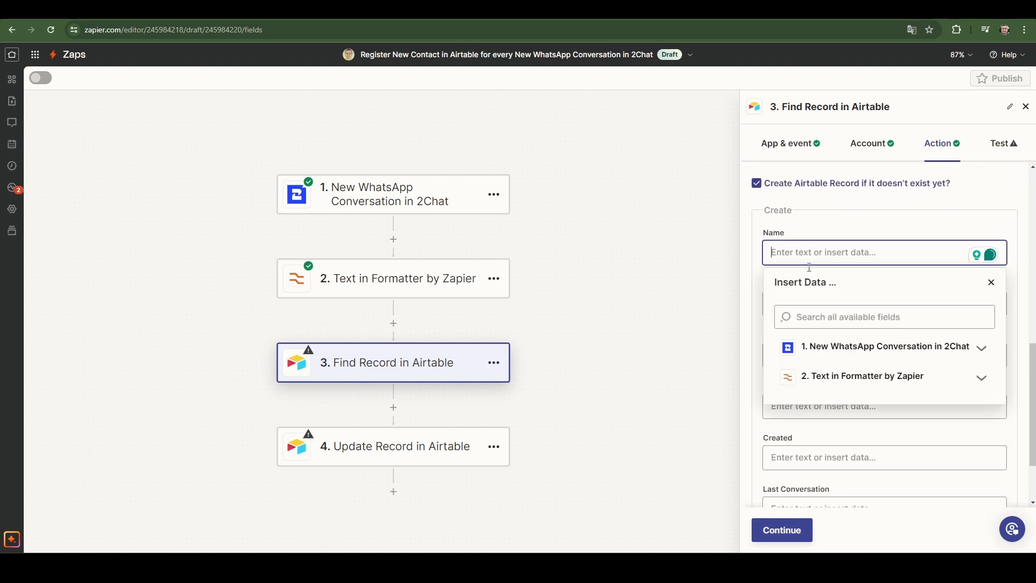
pyautogui.click(853, 355)
pyautogui.click(843, 399)
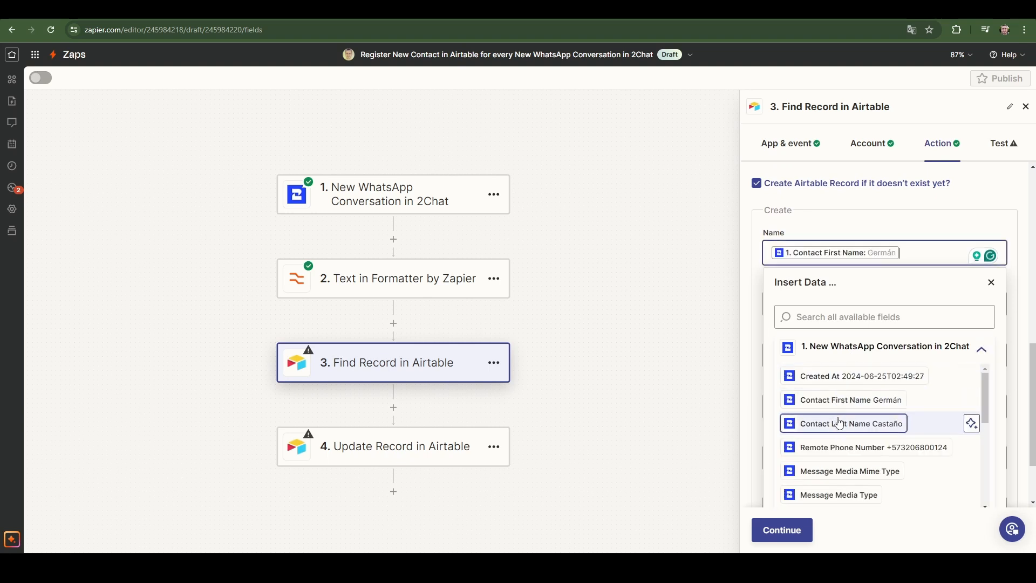
pyautogui.click(838, 423)
pyautogui.scroll(-2, 861, 254)
pyautogui.scroll(3, 853, 267)
pyautogui.click(844, 280)
# Set the new record's Status to Lead and its Phone to the Formatter step's Output.
pyautogui.scroll(-1, 810, 376)
pyautogui.click(817, 376)
pyautogui.write('Lea')
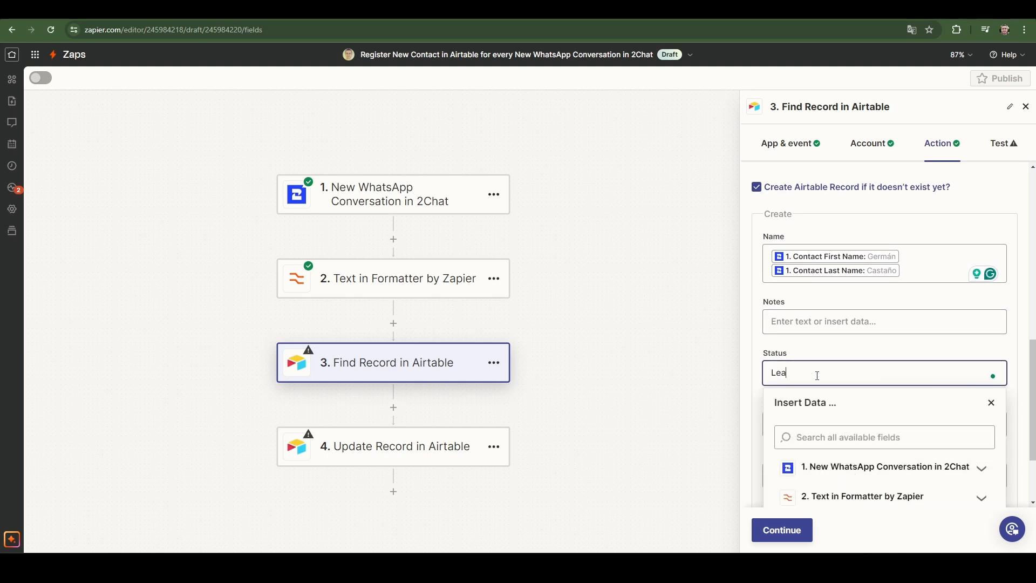
pyautogui.click(859, 356)
pyautogui.scroll(-1, 842, 365)
pyautogui.click(832, 370)
pyautogui.click(840, 487)
pyautogui.scroll(-2, 840, 483)
pyautogui.click(840, 480)
# Map both the Created and Last Conversation fields to the 2Chat trigger's Created At value.
pyautogui.click(847, 365)
pyautogui.click(831, 460)
pyautogui.click(875, 491)
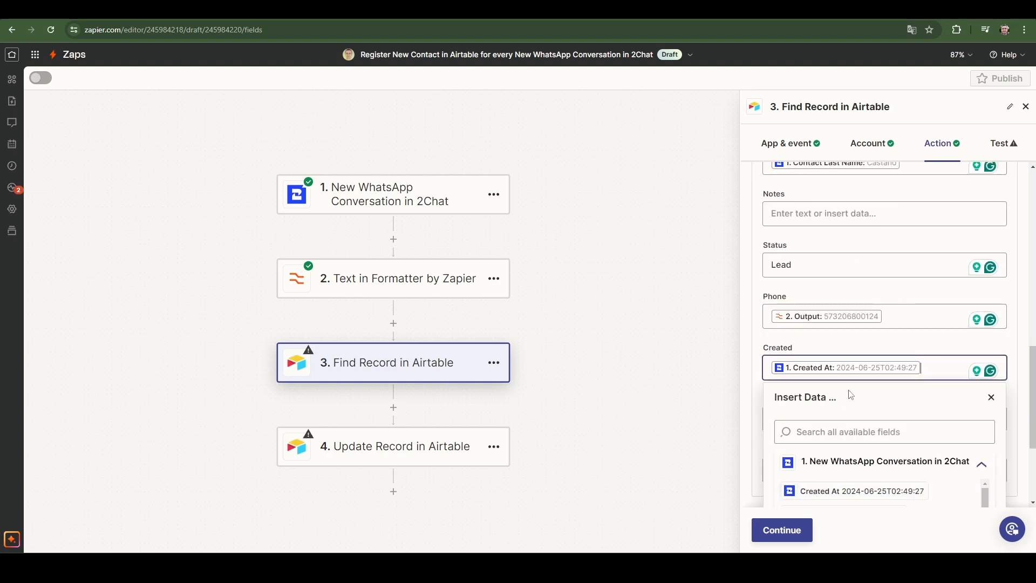
pyautogui.click(840, 409)
pyautogui.click(821, 424)
pyautogui.click(842, 477)
pyautogui.click(842, 469)
# Map Last Chat link to the trigger's 2 Chat Link and test the Find Record step.
pyautogui.click(857, 453)
pyautogui.scroll(-3, 867, 426)
pyautogui.click(876, 378)
pyautogui.click(882, 186)
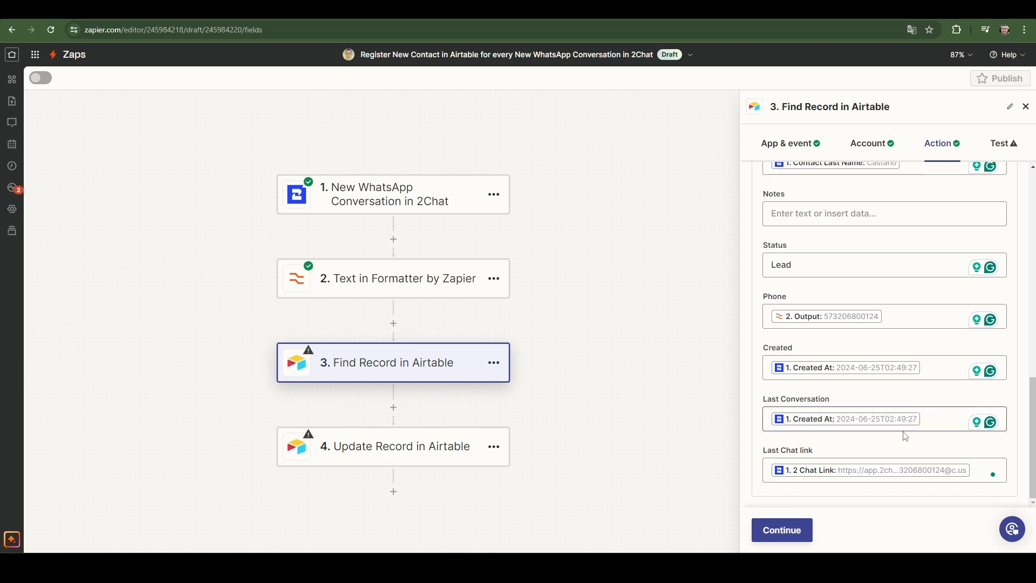
pyautogui.click(782, 531)
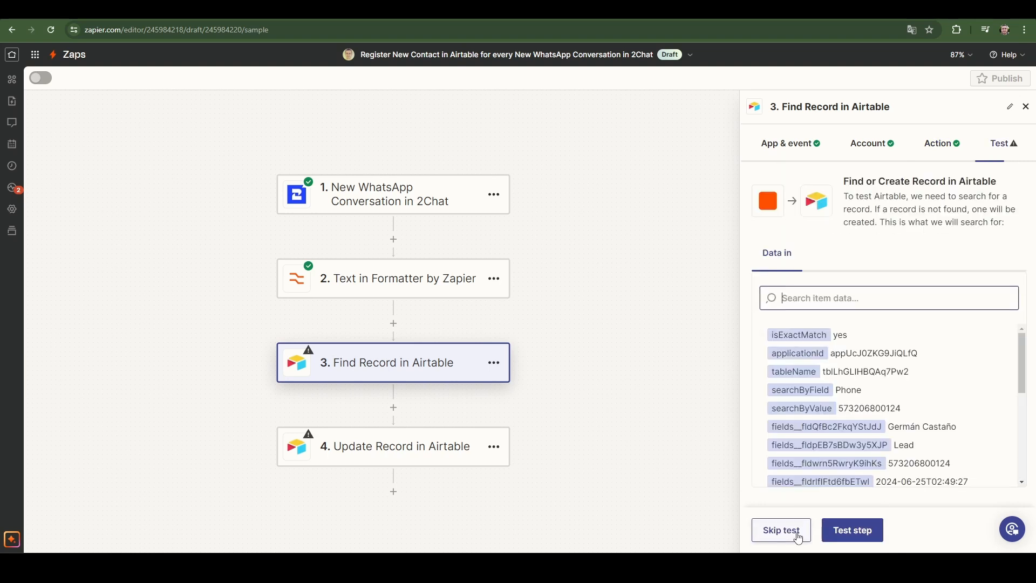
pyautogui.click(851, 534)
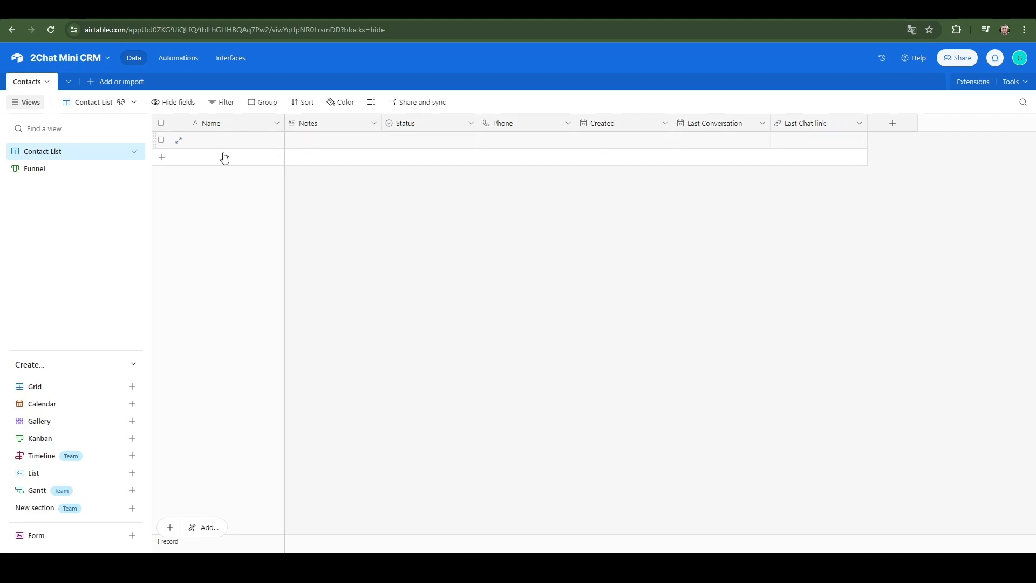
# Reload the 2Chat Mini CRM base in Airtable and inspect the new contact in the Contact List and Funnel views.
pyautogui.click(52, 29)
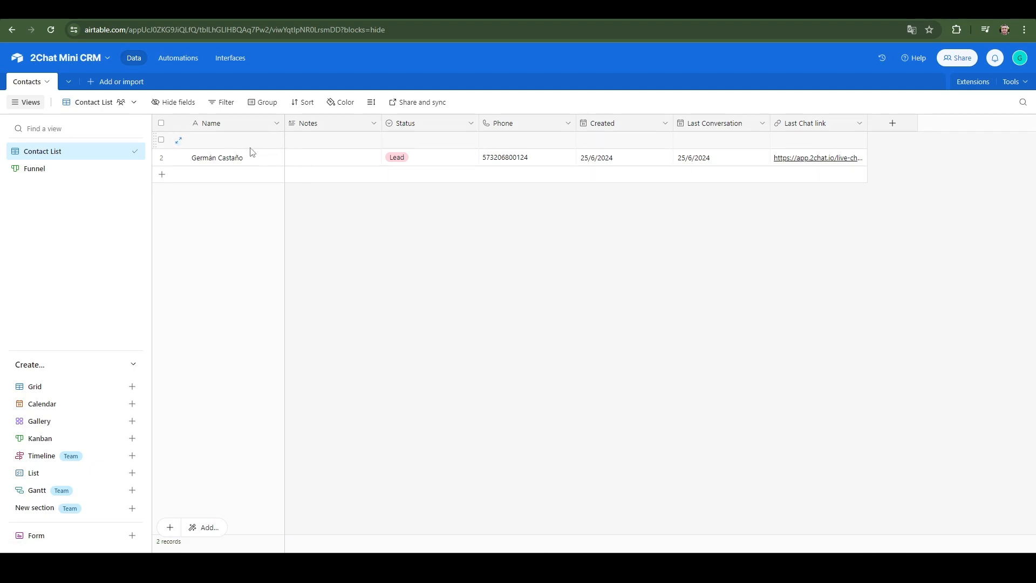
pyautogui.click(67, 165)
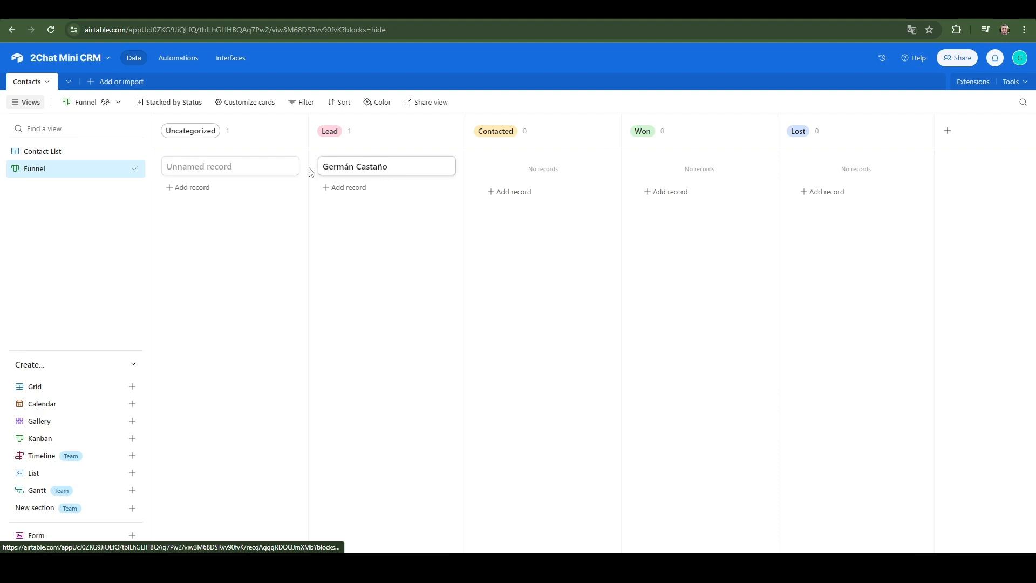
pyautogui.click(69, 155)
pyautogui.click(77, 169)
pyautogui.click(349, 174)
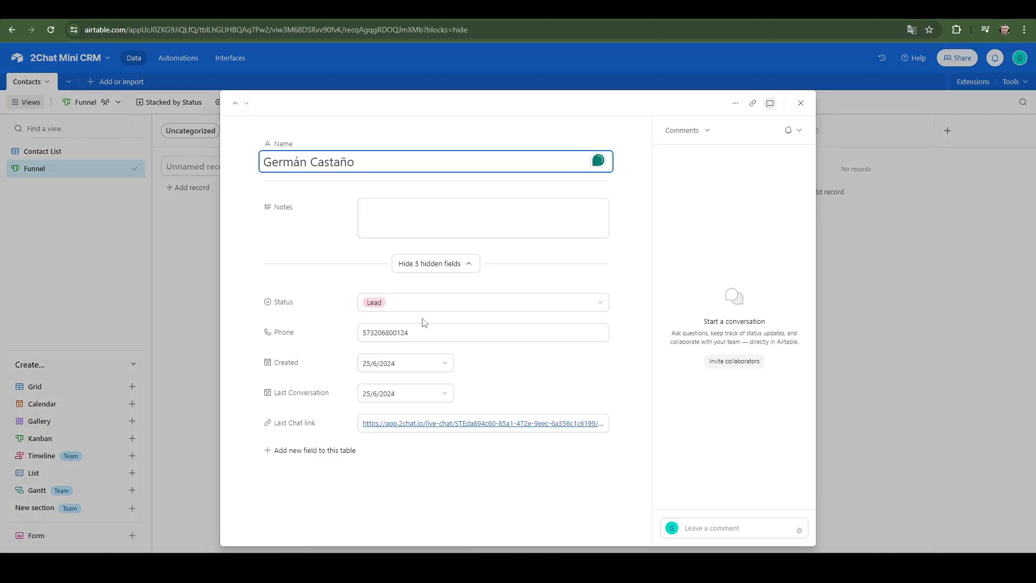
pyautogui.click(801, 103)
# Return to the Contact List view and follow the new contact's Last Chat link.
pyautogui.click(63, 151)
pyautogui.click(796, 158)
pyautogui.click(807, 158)
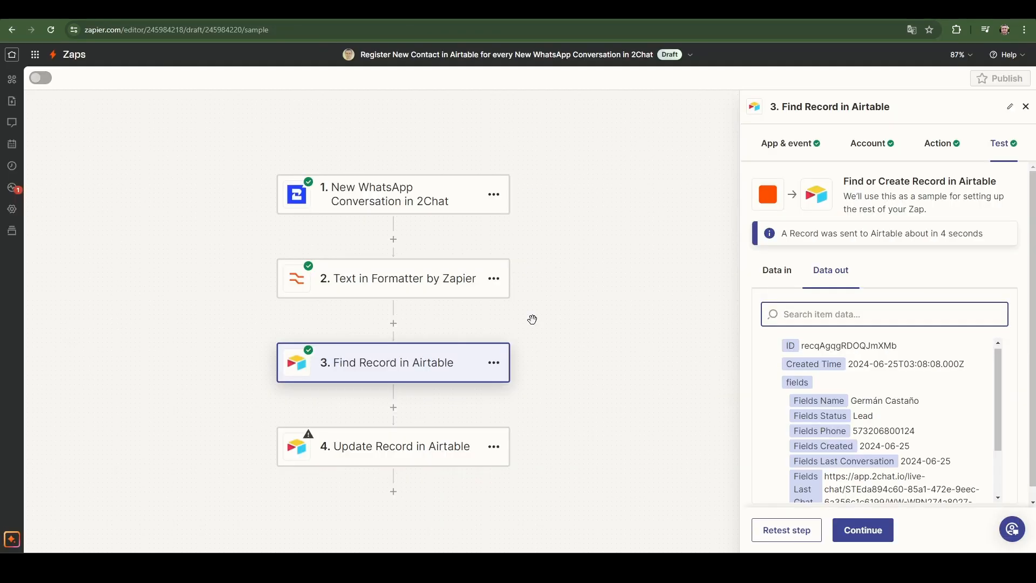
# Continue in Zapier to the Update Record step and set its base to 2Chat Mini CRM and its table to Contacts.
pyautogui.click(858, 531)
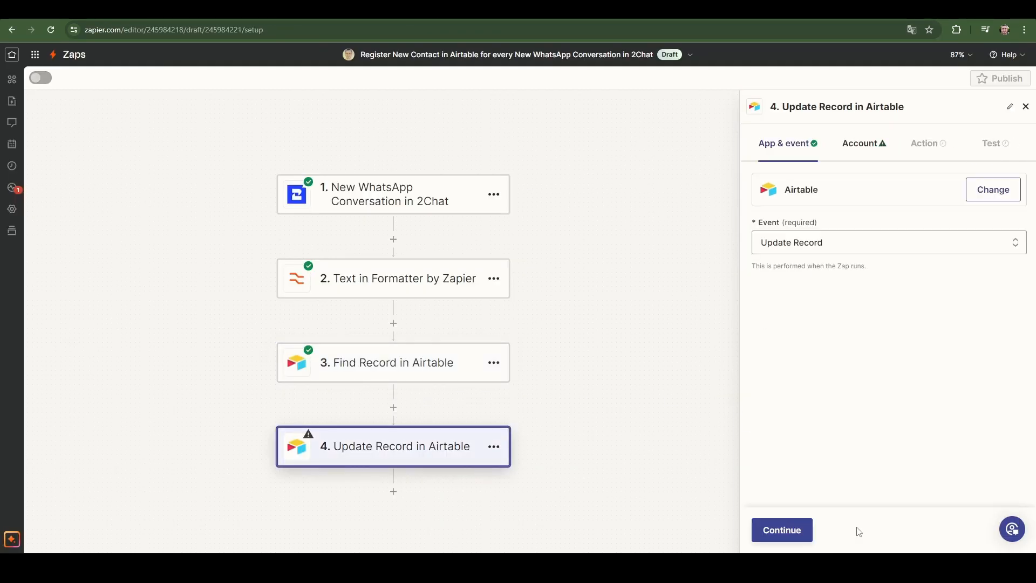
pyautogui.click(788, 537)
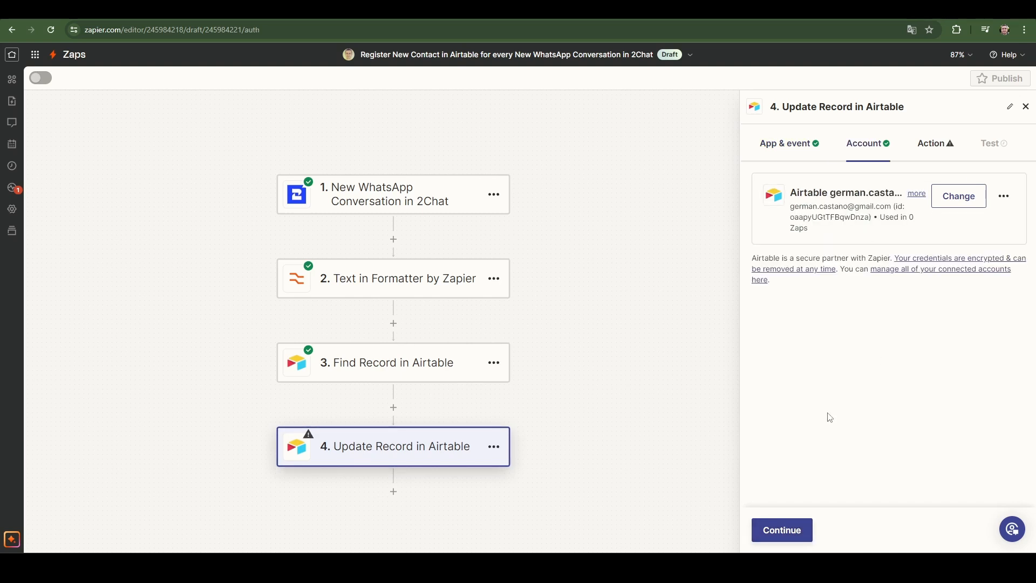
pyautogui.click(786, 529)
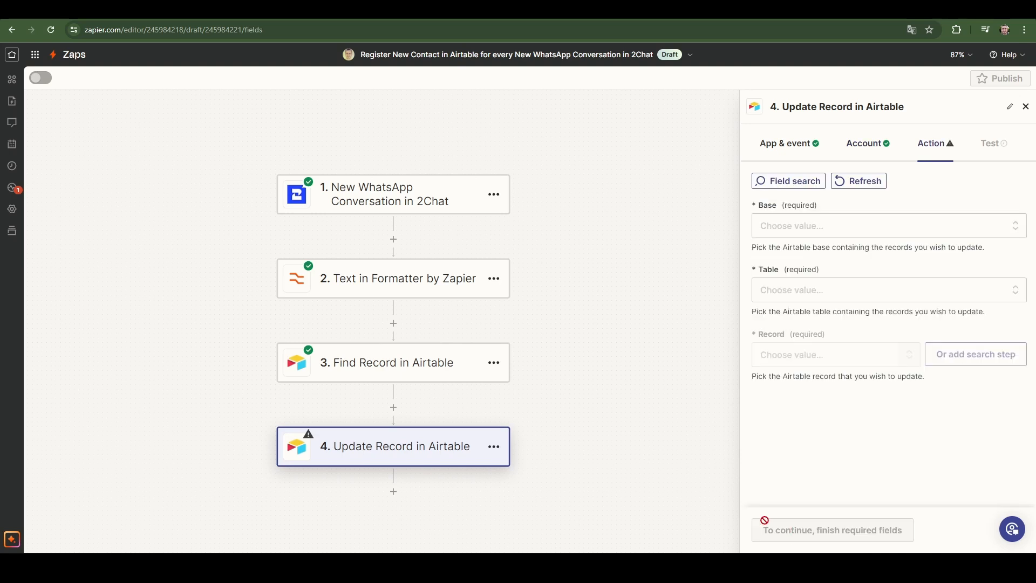
pyautogui.click(787, 226)
pyautogui.click(803, 411)
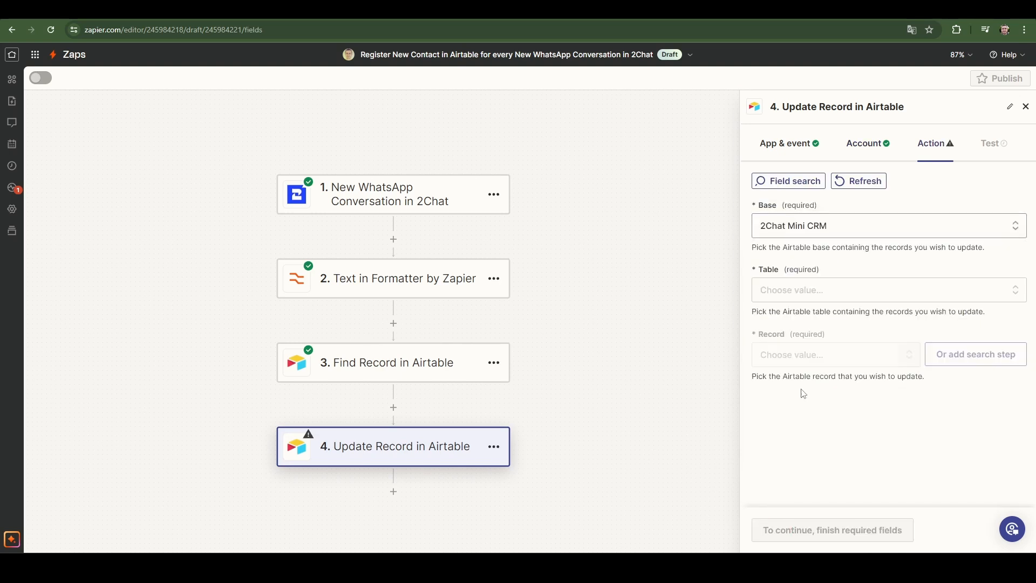
pyautogui.click(818, 293)
pyautogui.click(819, 468)
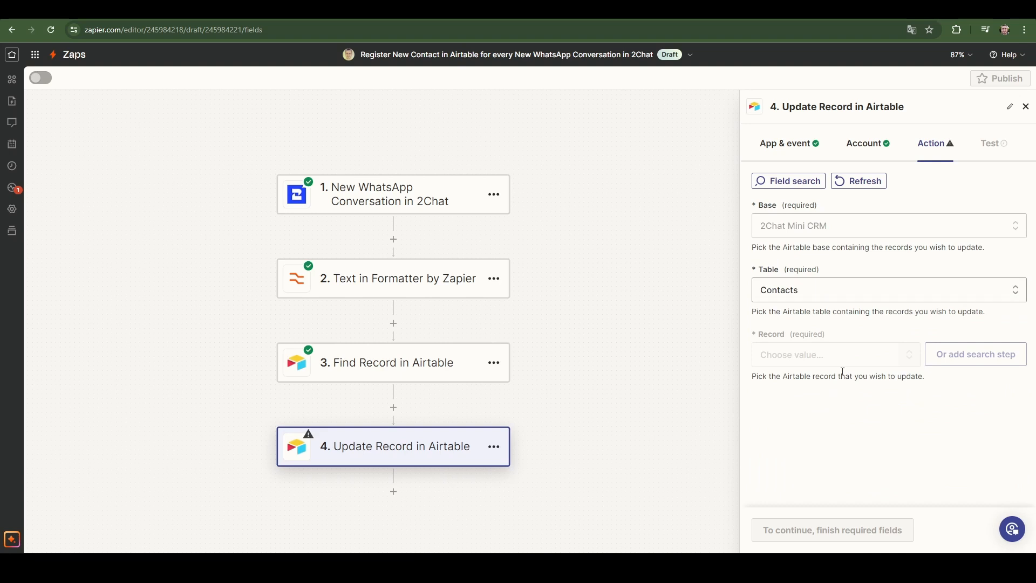
# Set the record to update to a custom value, the ID from the Find Record in Airtable step.
pyautogui.click(820, 360)
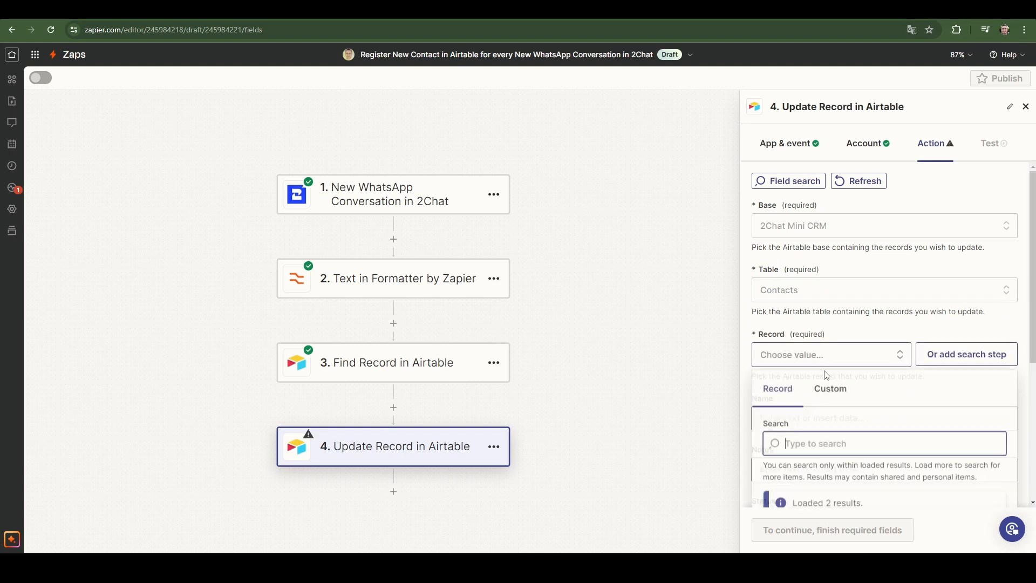
pyautogui.click(831, 392)
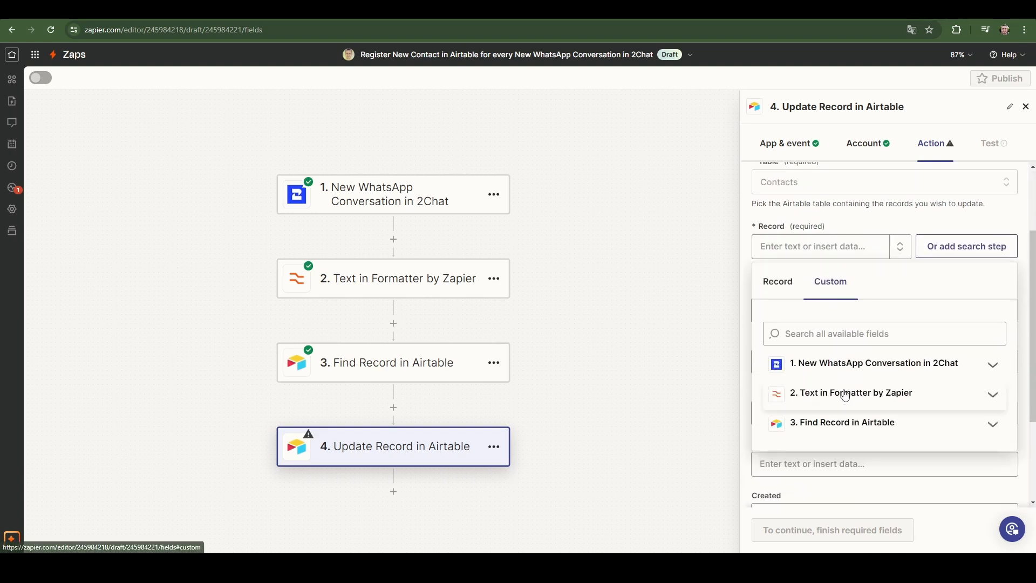
pyautogui.click(828, 423)
pyautogui.click(812, 456)
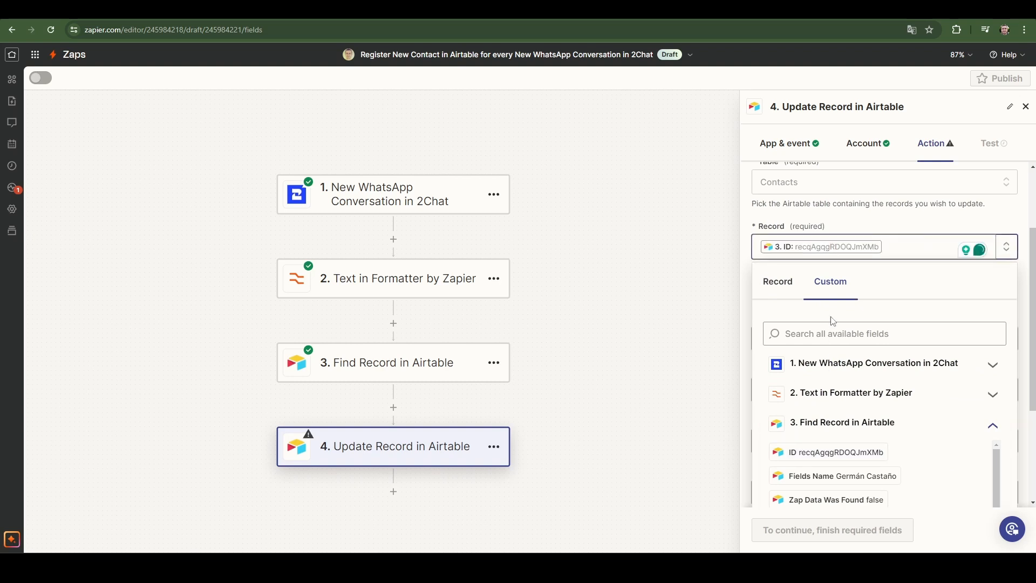
pyautogui.click(884, 227)
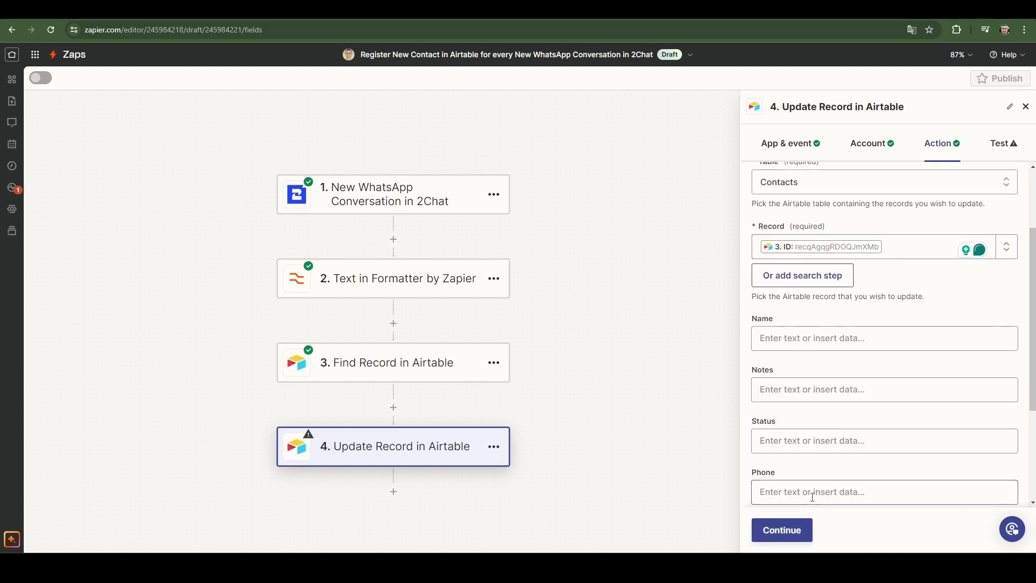
pyautogui.click(788, 338)
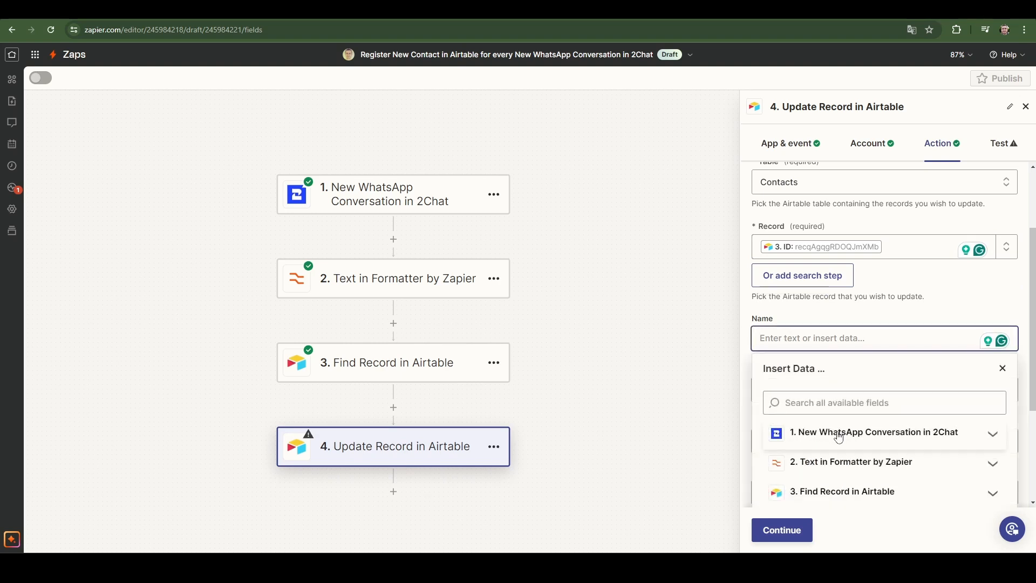
pyautogui.scroll(-1, 889, 280)
pyautogui.click(900, 262)
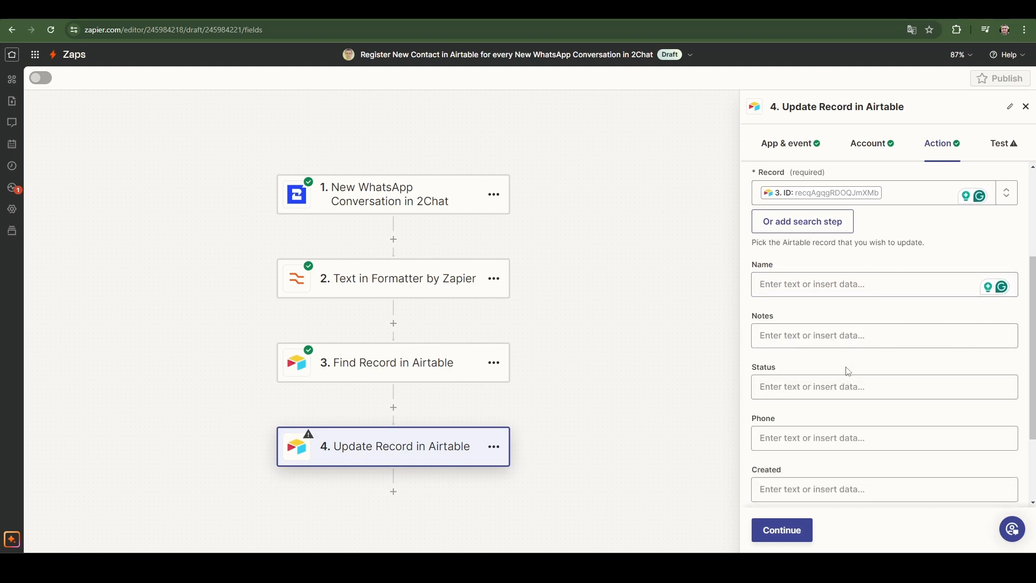
# Map the Update Record step's Last Conversation field to the 2Chat trigger's Created At value.
pyautogui.scroll(-2, 847, 373)
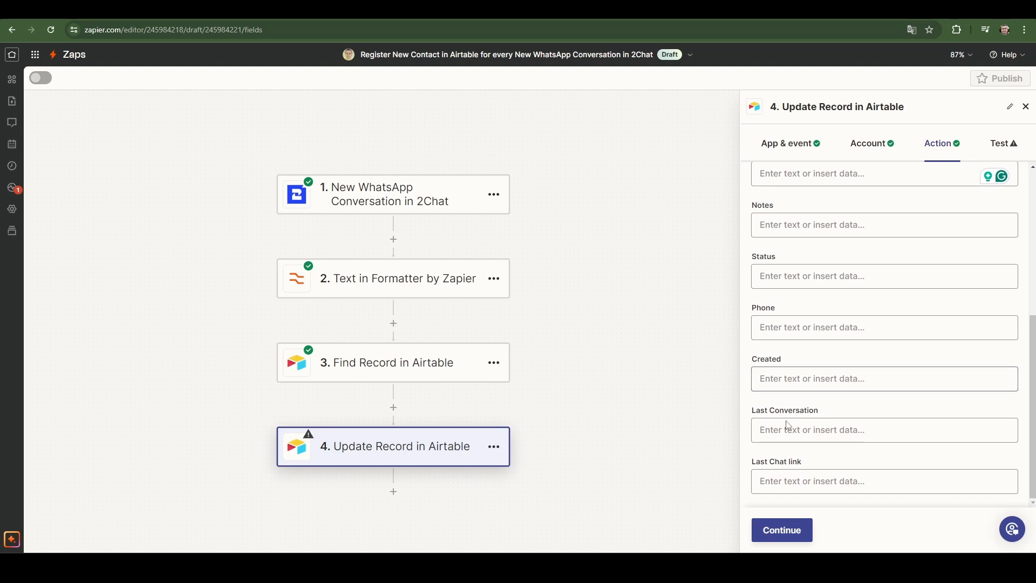
pyautogui.click(801, 431)
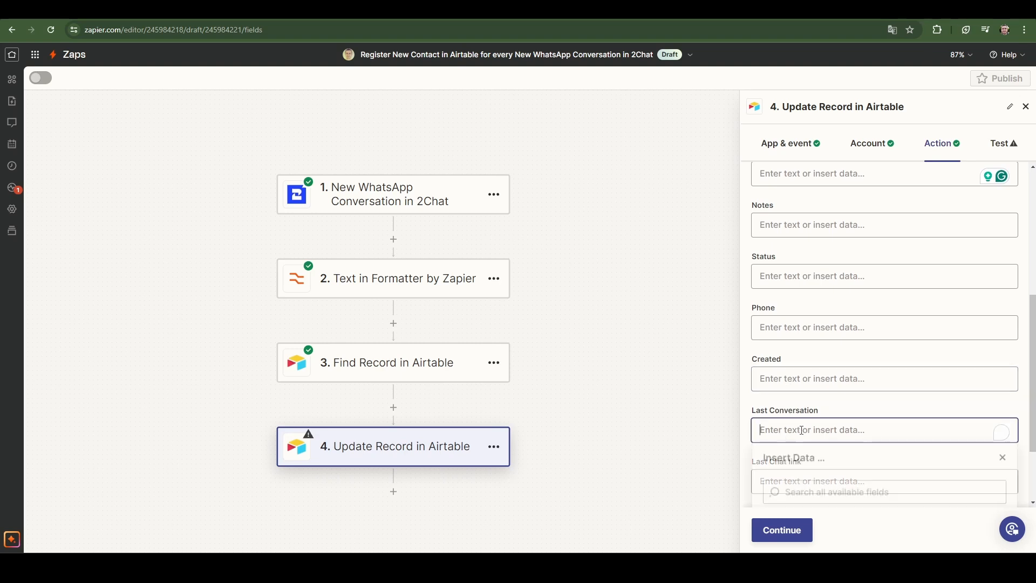
pyautogui.click(850, 428)
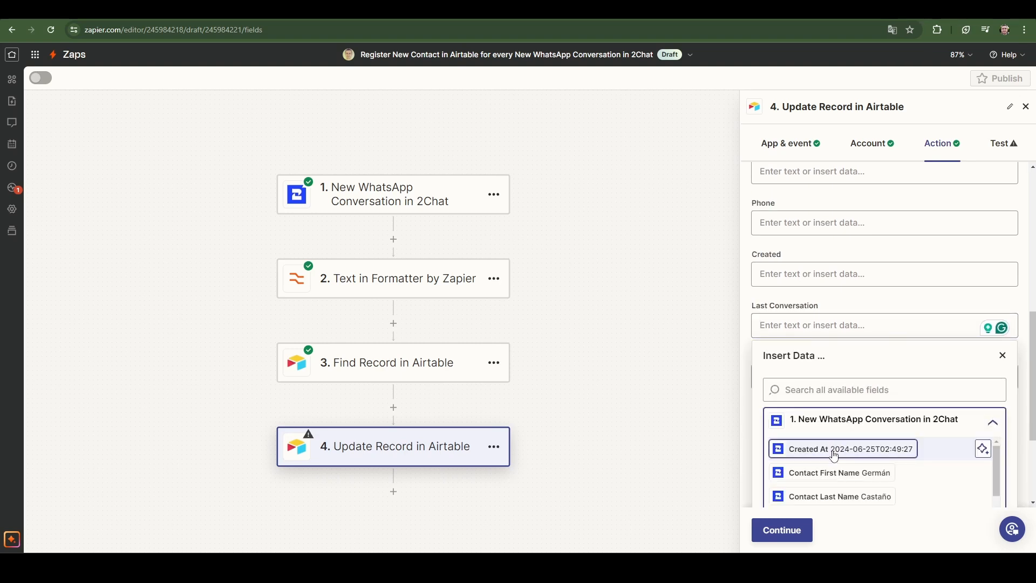
pyautogui.click(831, 448)
pyautogui.click(850, 335)
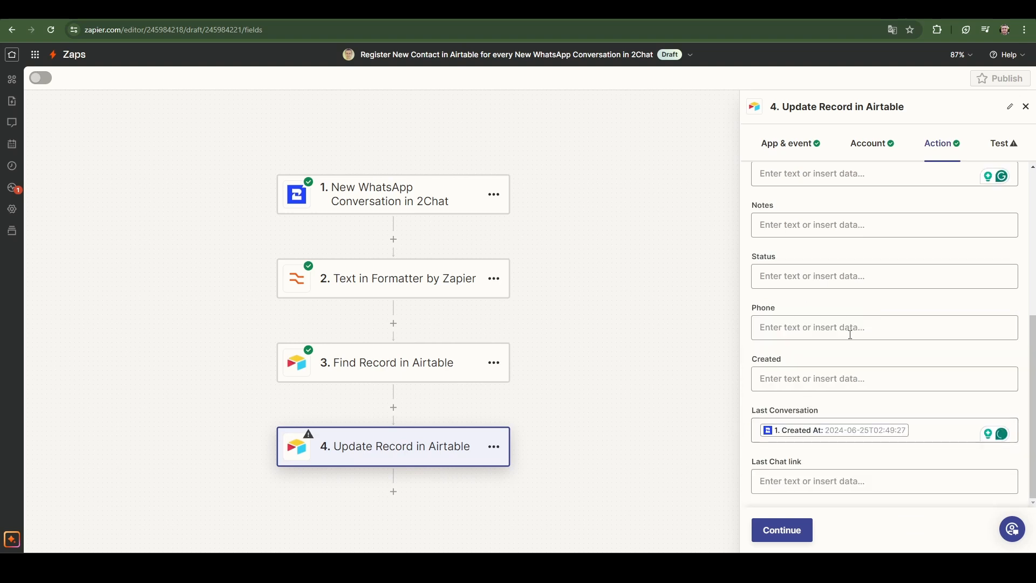
# Map the Update Record step's Last Chat link field to the 2Chat trigger's 2 Chat Link.
pyautogui.click(793, 481)
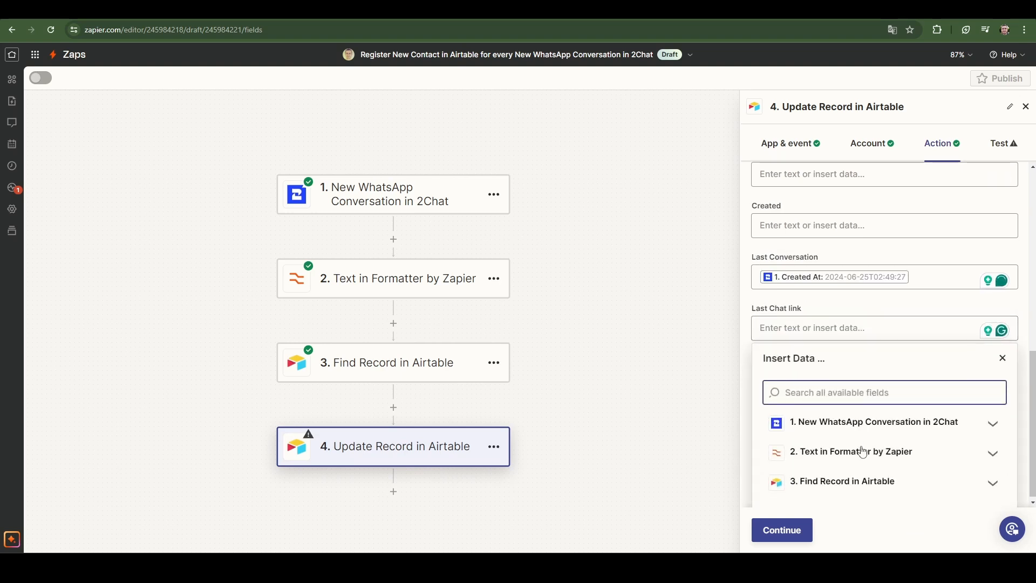
pyautogui.click(890, 424)
pyautogui.scroll(-5, 896, 448)
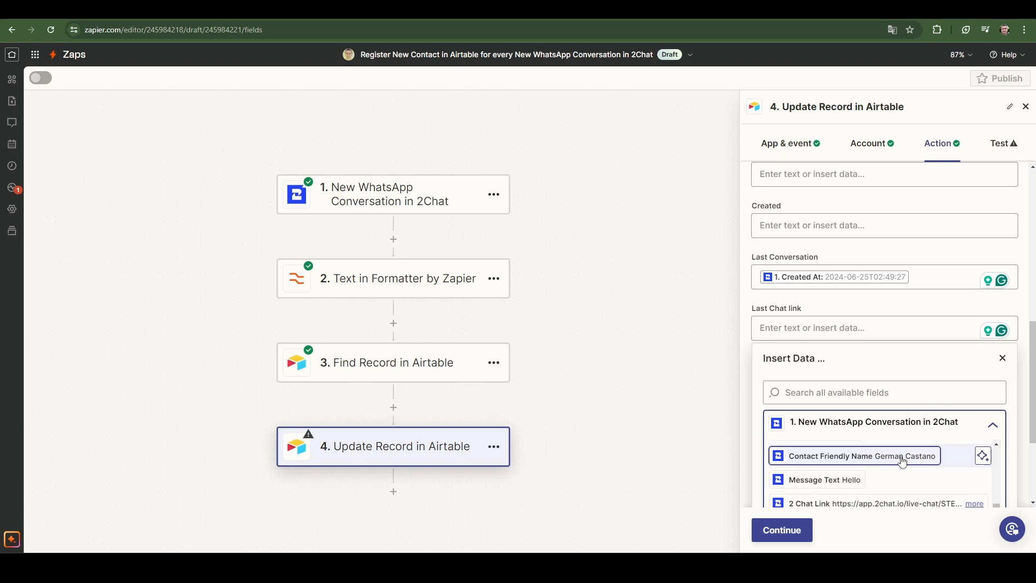
pyautogui.click(860, 501)
pyautogui.click(885, 311)
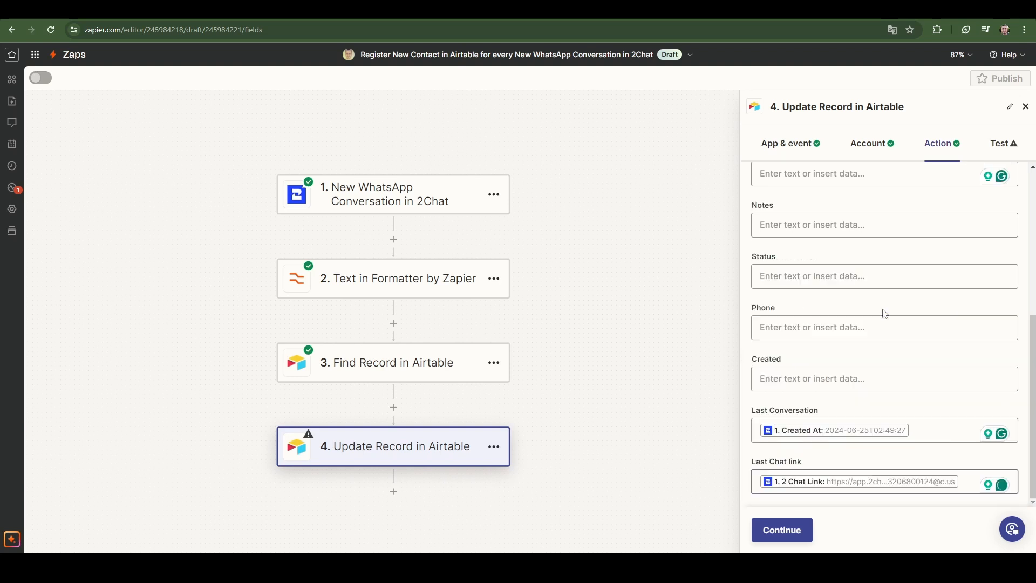
# Test the Update Record step and check the contact's row in the Airtable Contact List.
pyautogui.click(786, 530)
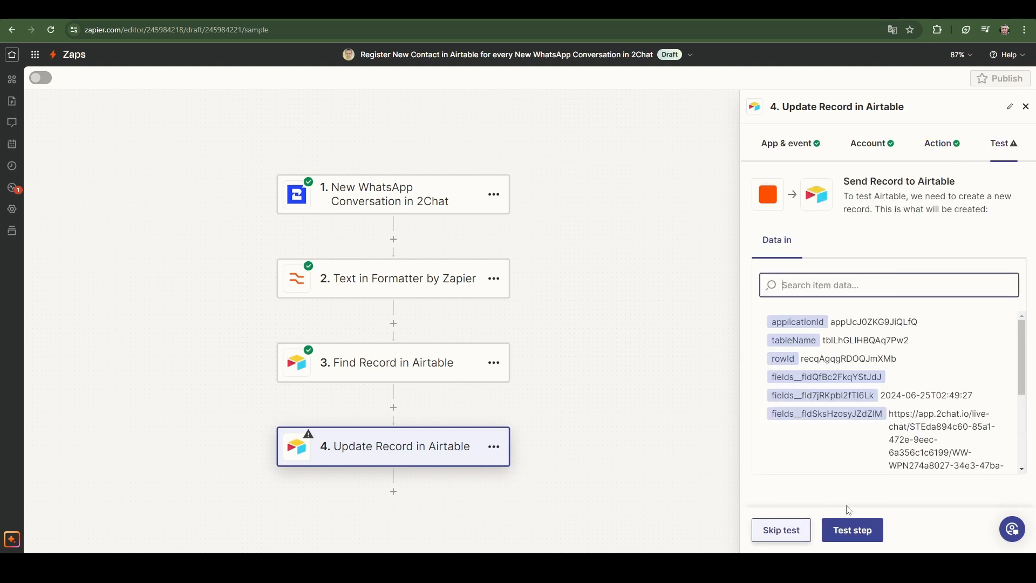
pyautogui.click(851, 530)
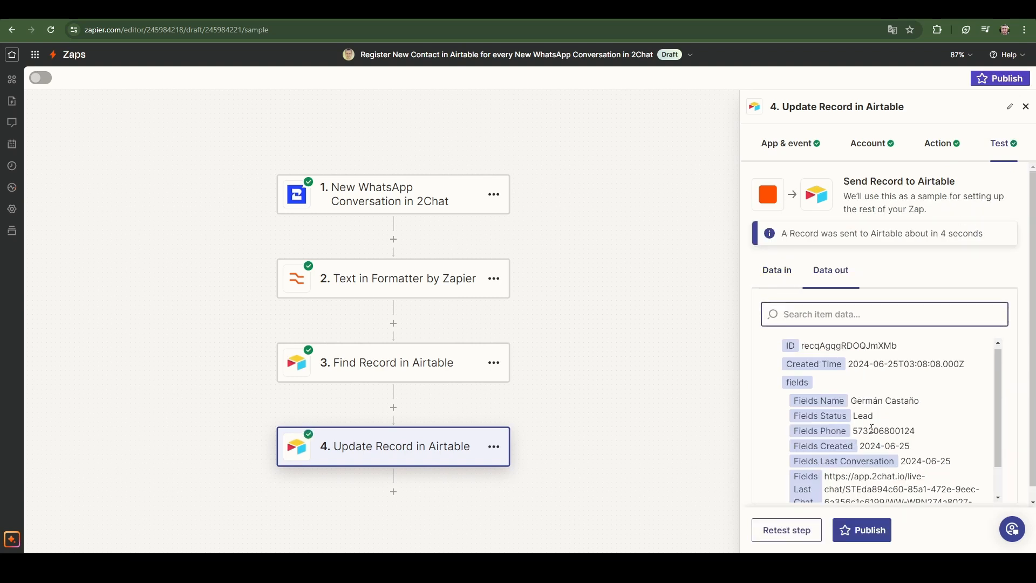
pyautogui.hotkey('ctrl', 'Tab')
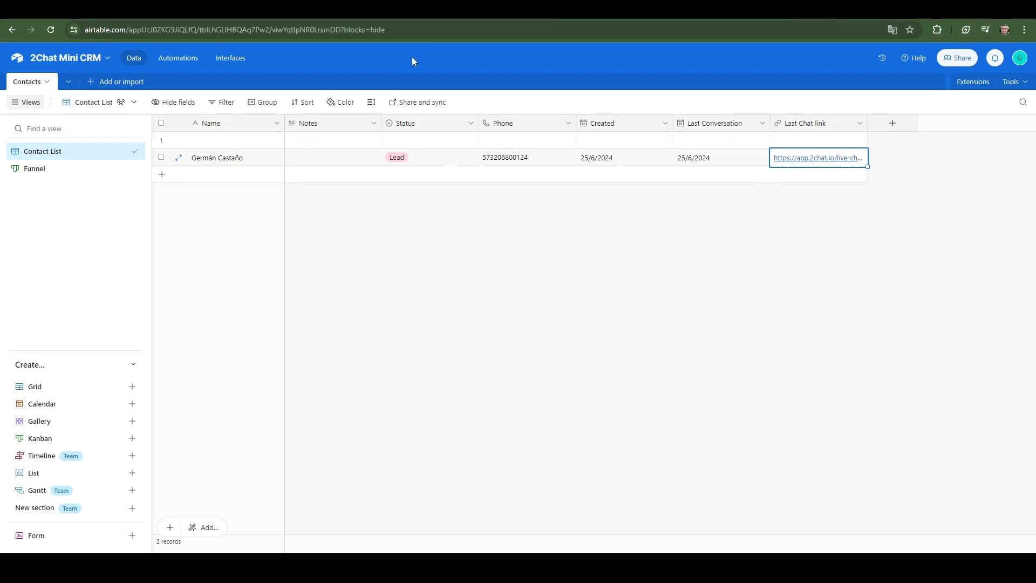
pyautogui.click(455, 11)
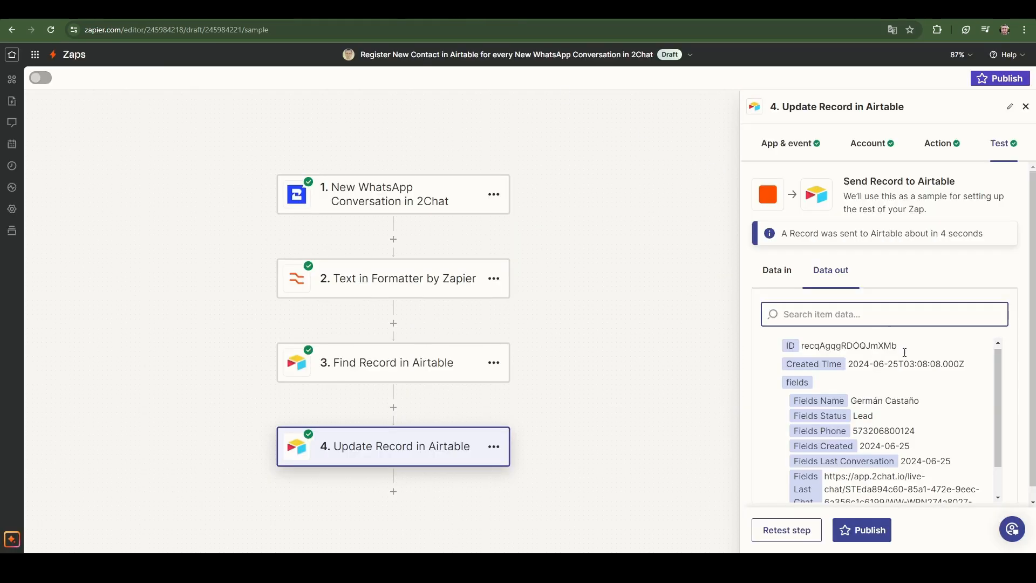